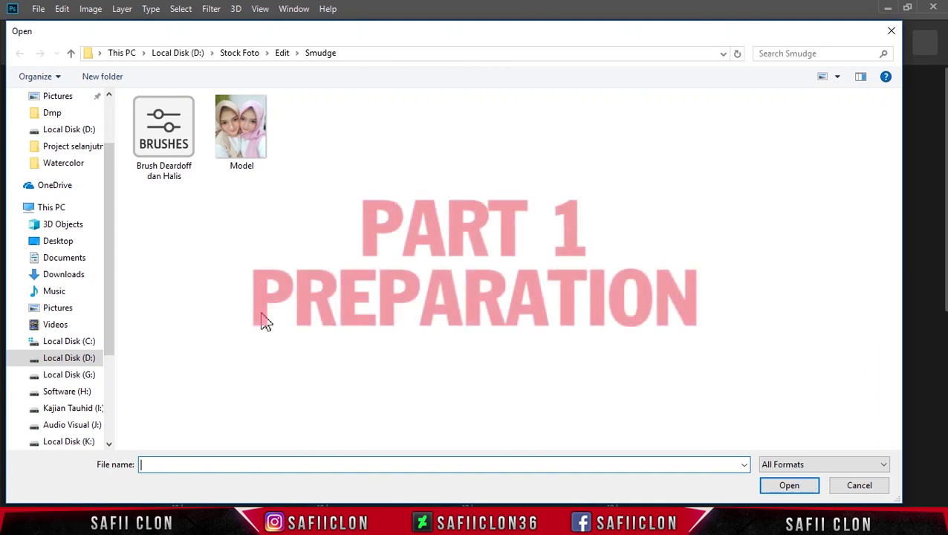
Open the Model photo from the Smudge folder
{"action": "left_click", "coordinate": [239, 123]}
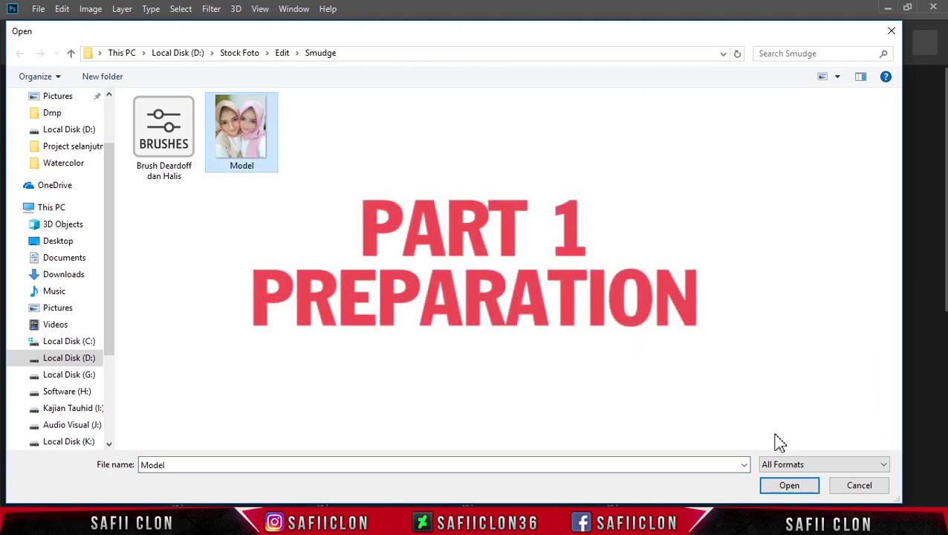
{"action": "left_click", "coordinate": [790, 486]}
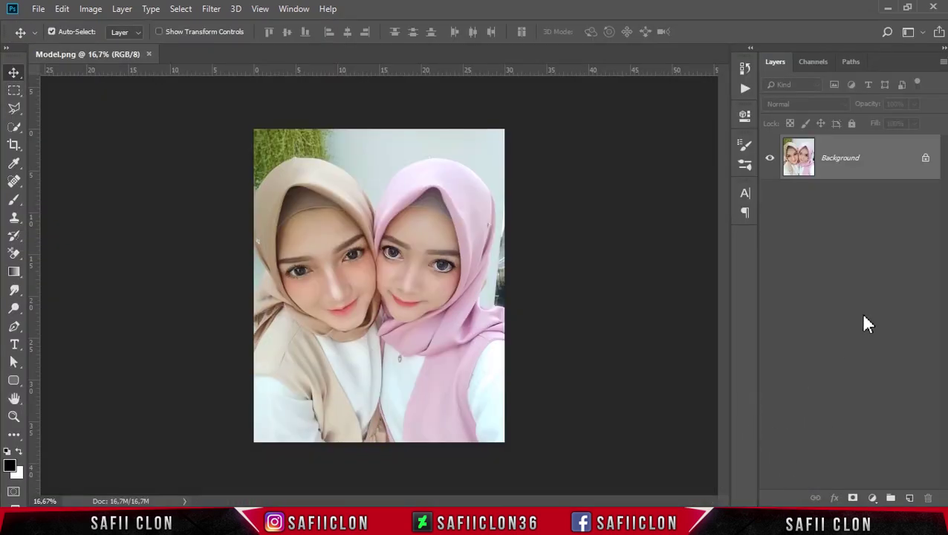
Resample the photo to 150 pixels/inch, making it 4500 × 5625 px
{"action": "left_click", "coordinate": [895, 153]}
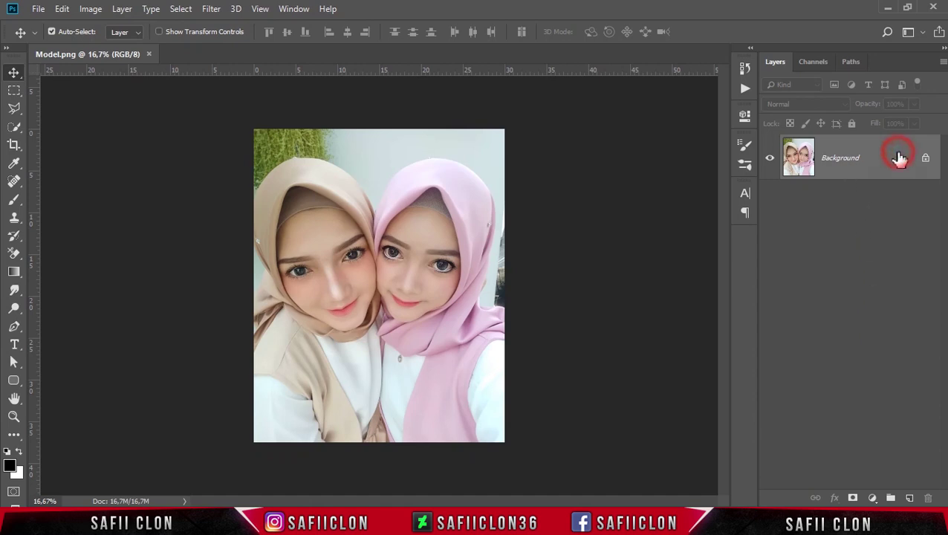
{"action": "left_click", "coordinate": [90, 9]}
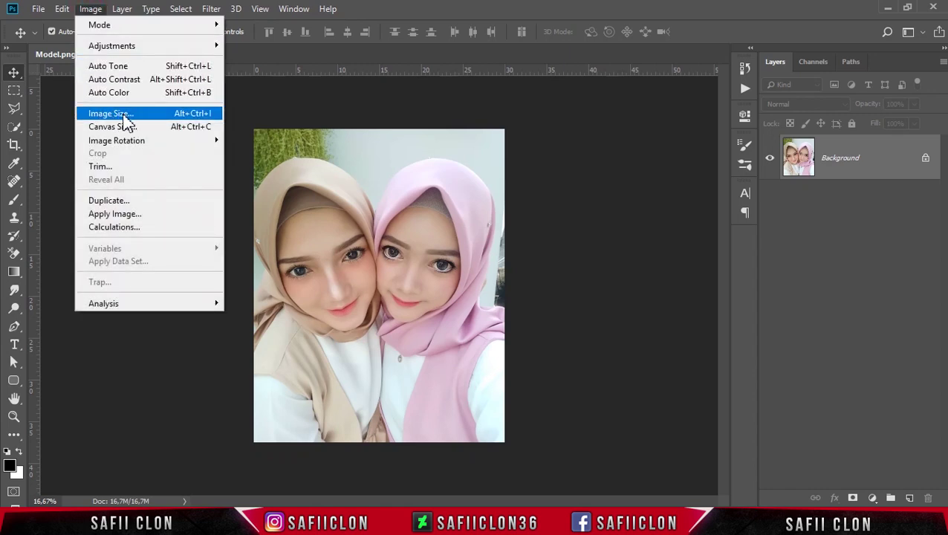
{"action": "left_click", "coordinate": [108, 114]}
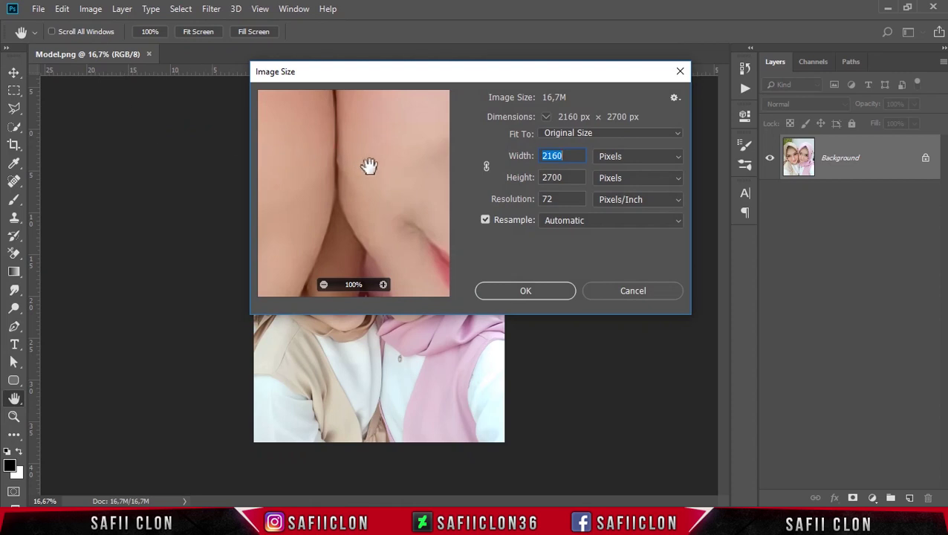
{"action": "type", "text": "100"}
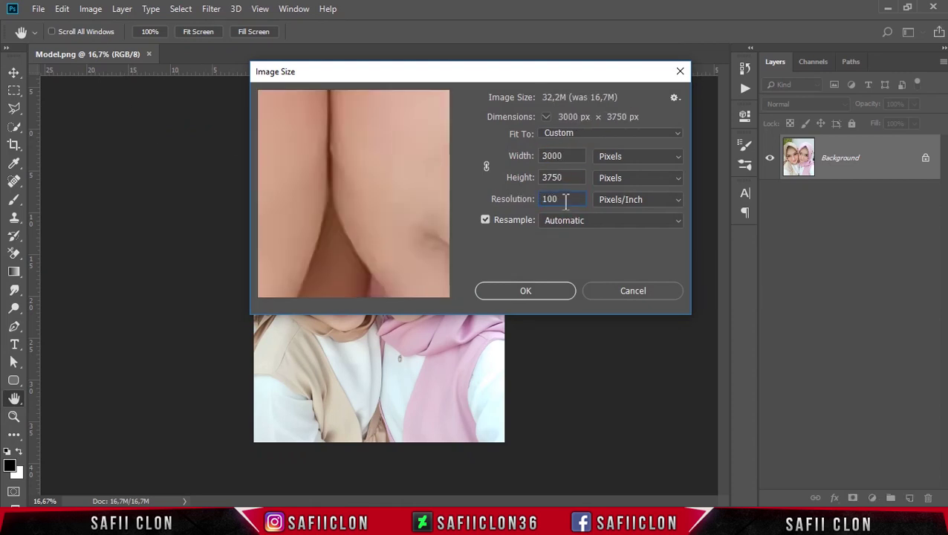
{"action": "type", "text": "150"}
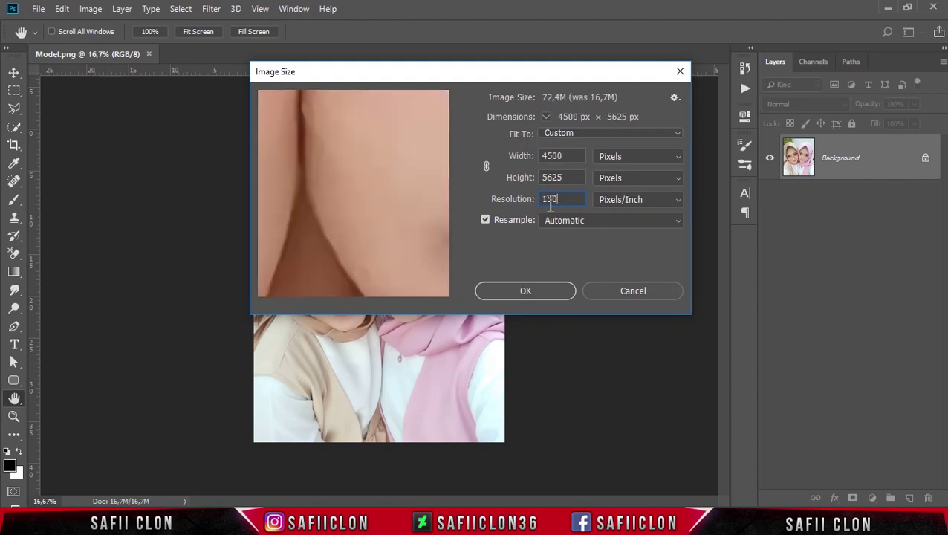
{"action": "double_click", "coordinate": [550, 199]}
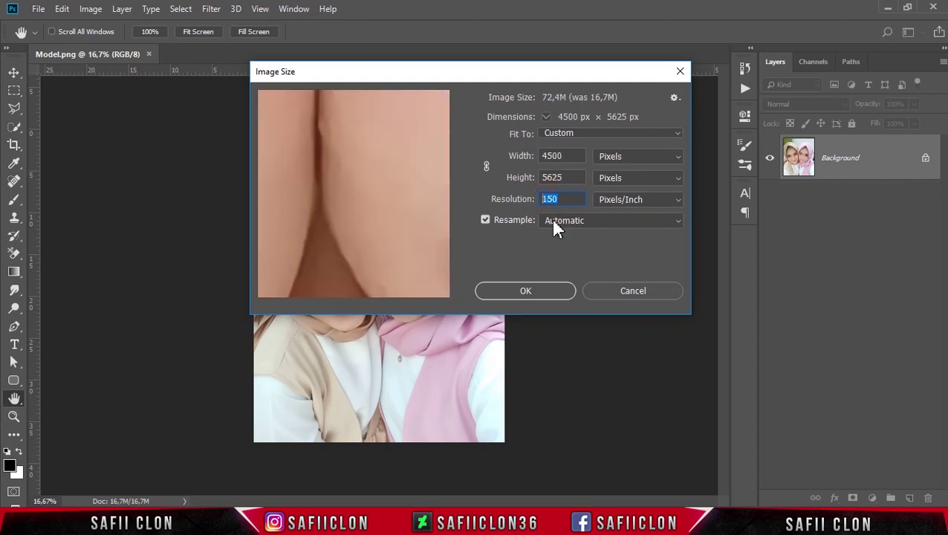
{"action": "left_click", "coordinate": [532, 291]}
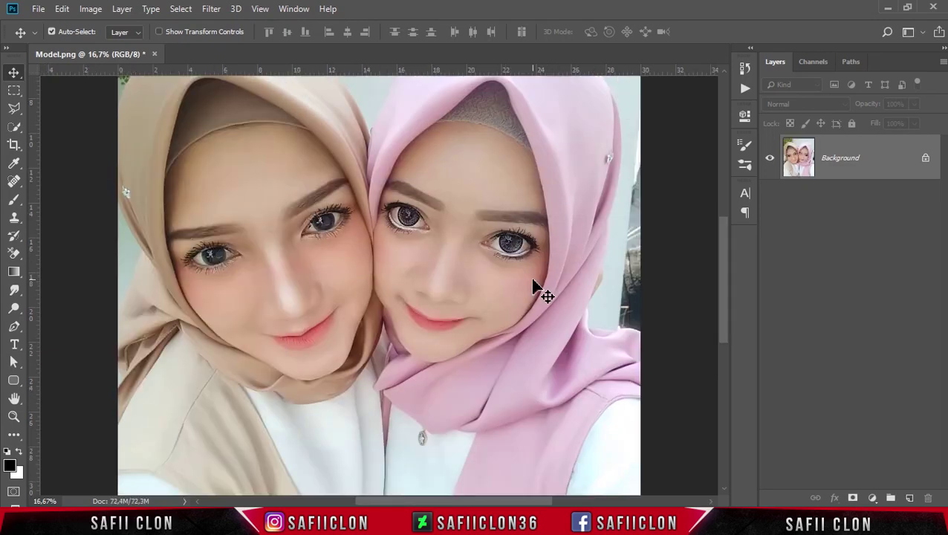
Unlock the Background as Layer 0 and duplicate it as Layer 0 copy
{"action": "key", "text": "ctrl+minus"}
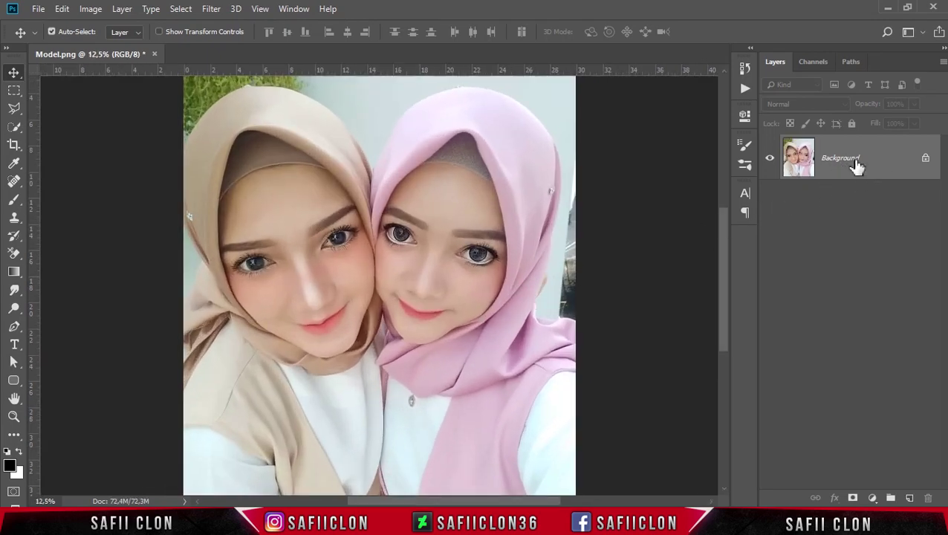
{"action": "left_click", "coordinate": [925, 161]}
{"action": "right_click", "coordinate": [886, 162]}
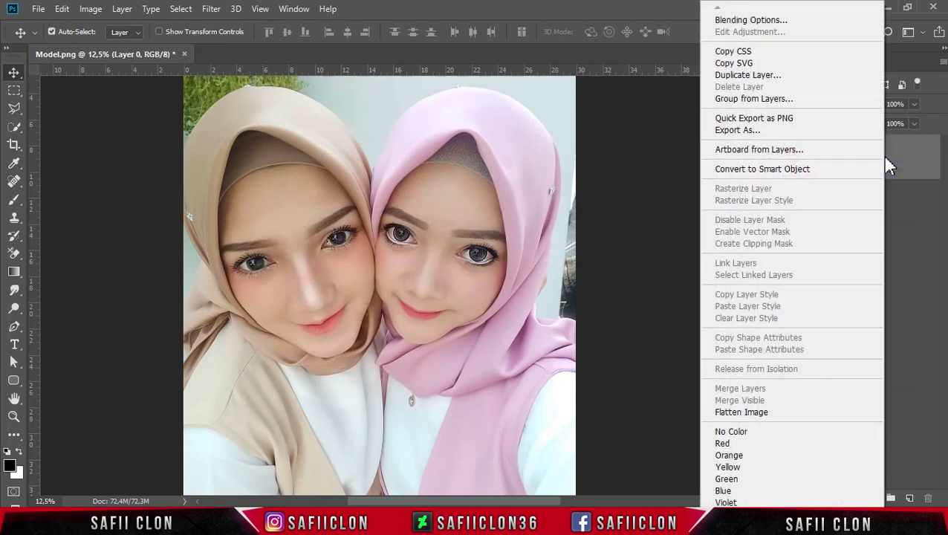
{"action": "left_click", "coordinate": [763, 79]}
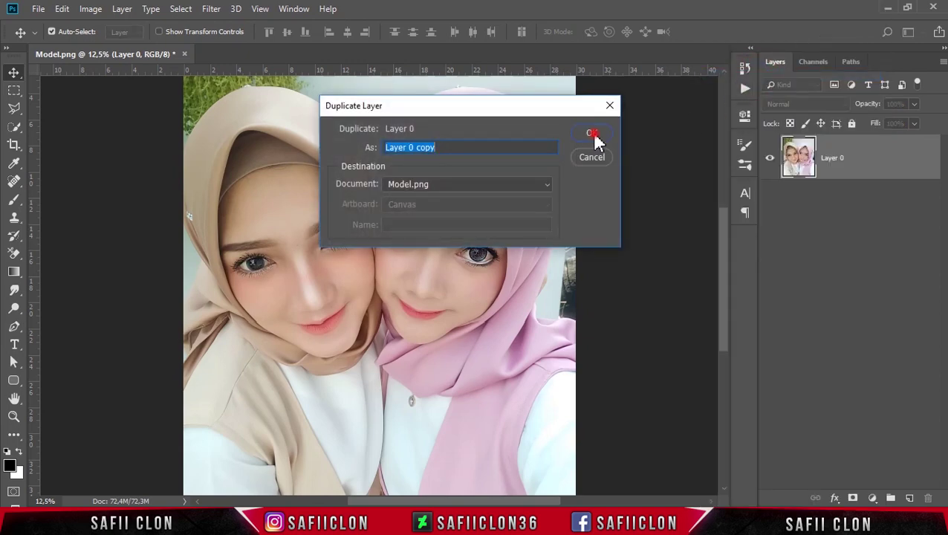
{"action": "left_click", "coordinate": [592, 135]}
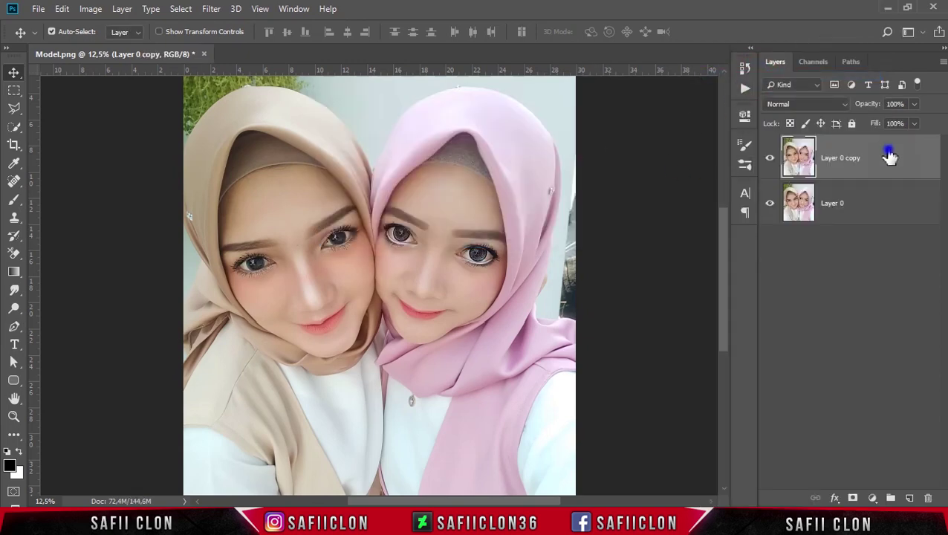
Duplicate Layer 0 copy to create Layer 0 copy 2
{"action": "right_click", "coordinate": [890, 156]}
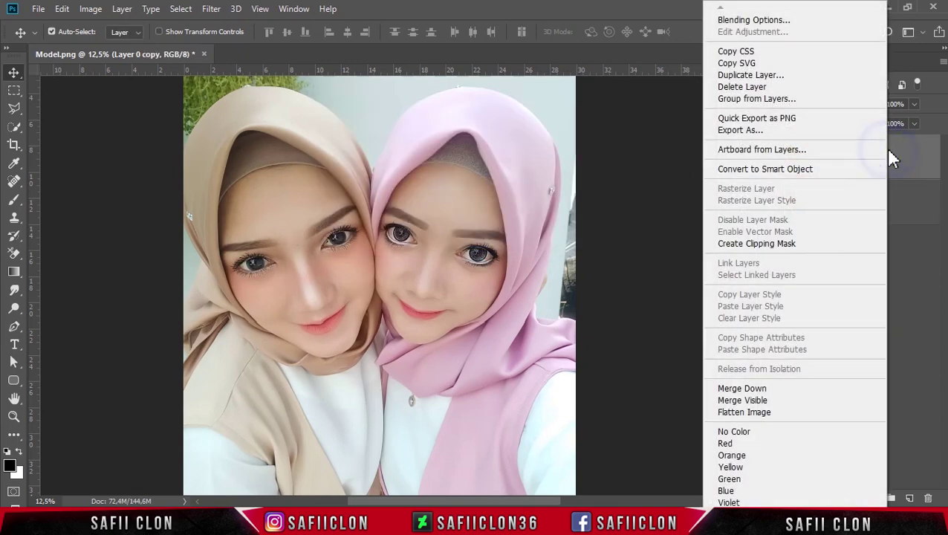
{"action": "left_click", "coordinate": [758, 79]}
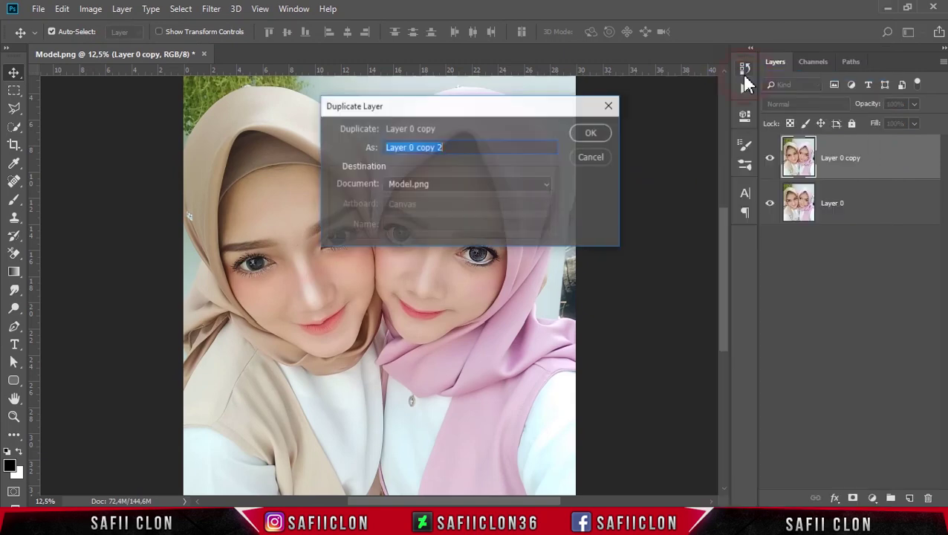
{"action": "left_click", "coordinate": [592, 134]}
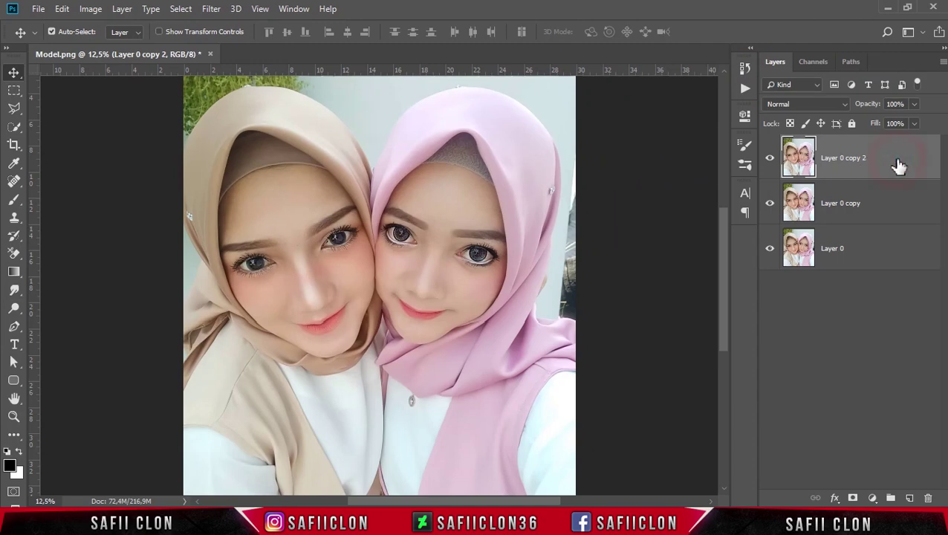
{"action": "left_click", "coordinate": [211, 9]}
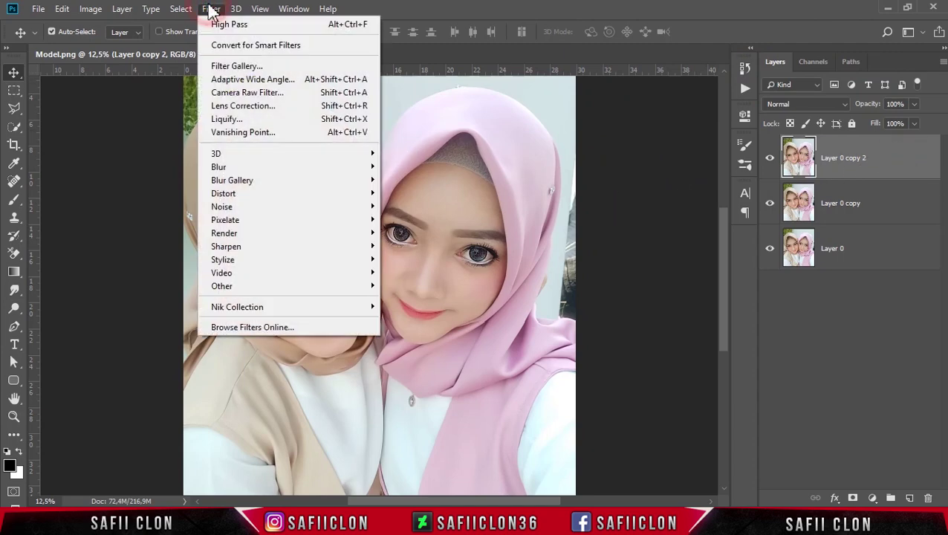
{"action": "mouse_move", "coordinate": [221, 286]}
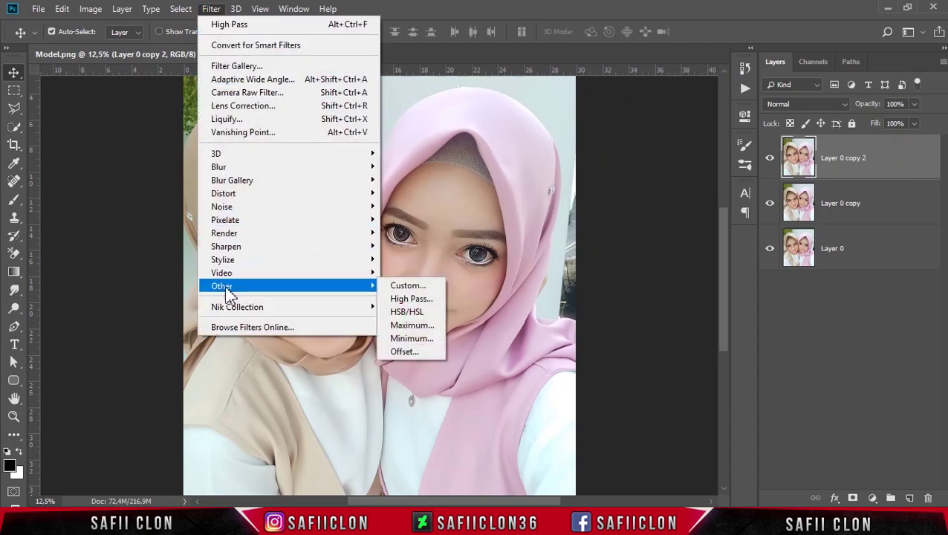
Apply High Pass at 8,4 px to Layer 0 copy 2 and blend it in Linear Light
{"action": "left_click", "coordinate": [413, 300]}
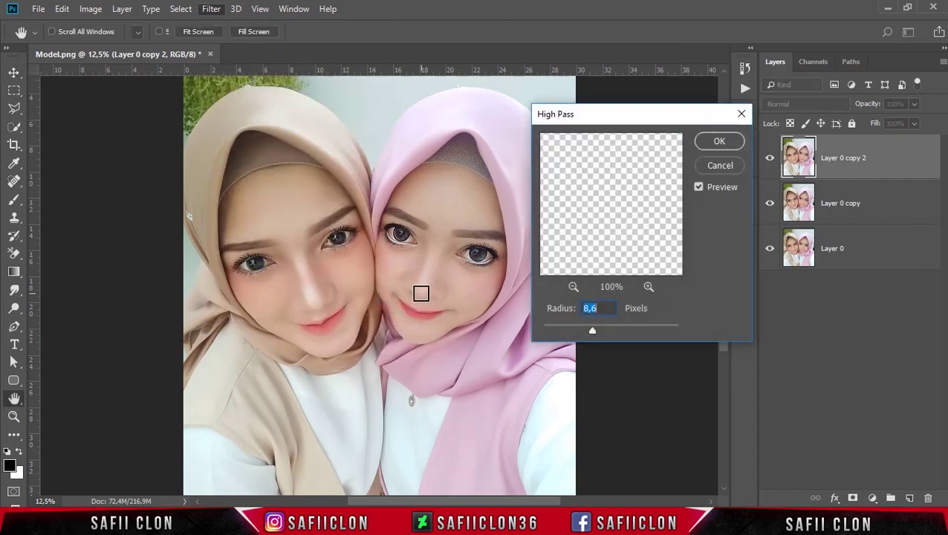
{"action": "mouse_move", "coordinate": [587, 332]}
{"action": "left_mouse_down"}
{"action": "mouse_move", "coordinate": [572, 336]}
{"action": "mouse_move", "coordinate": [593, 332]}
{"action": "left_mouse_up"}
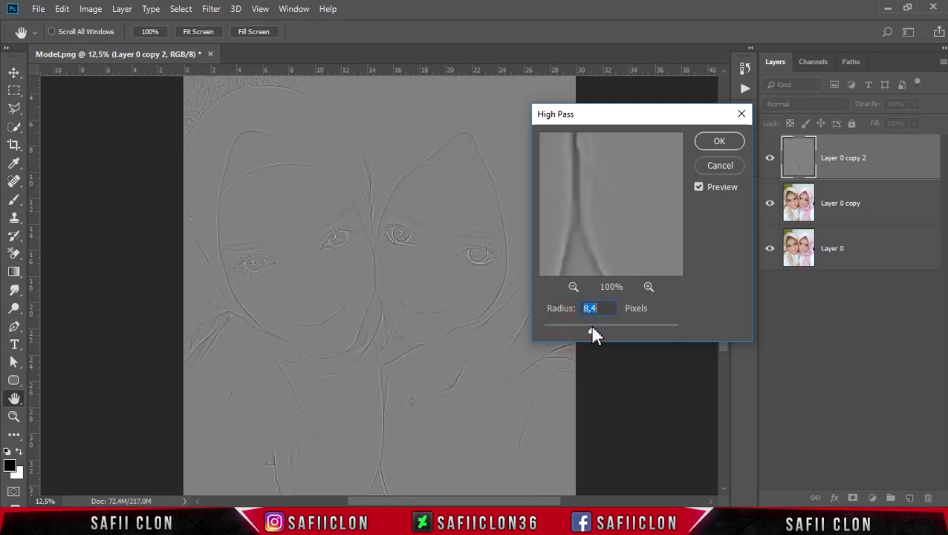
{"action": "left_click", "coordinate": [718, 142]}
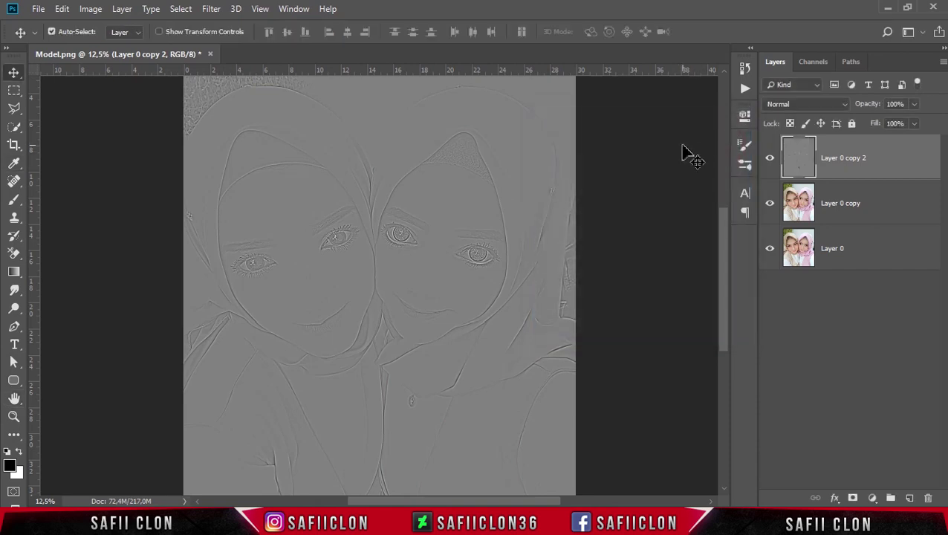
{"action": "left_click", "coordinate": [901, 157]}
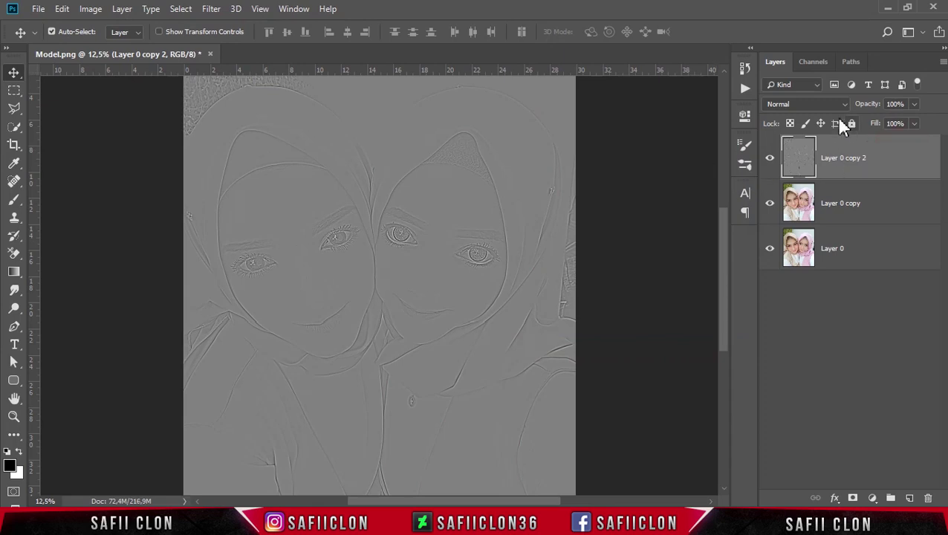
{"action": "left_click", "coordinate": [813, 105]}
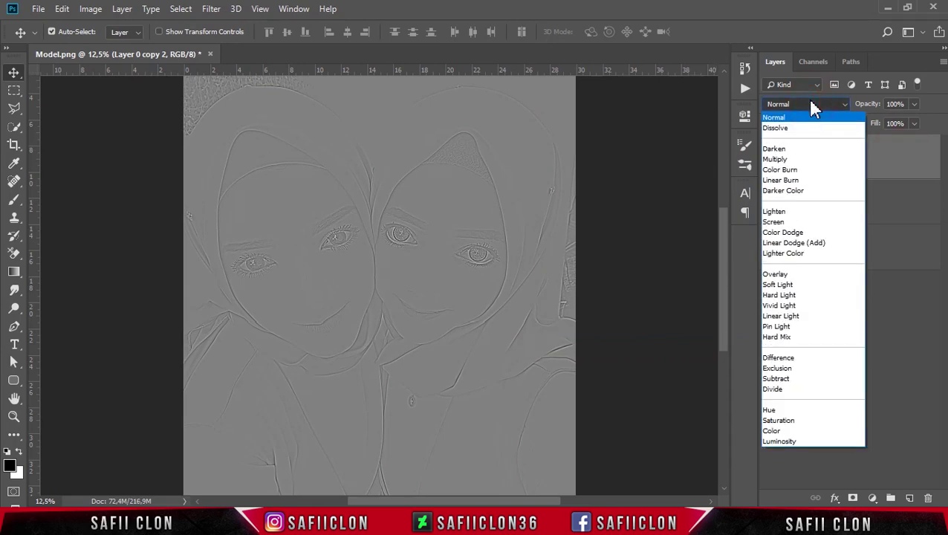
{"action": "left_click", "coordinate": [808, 327]}
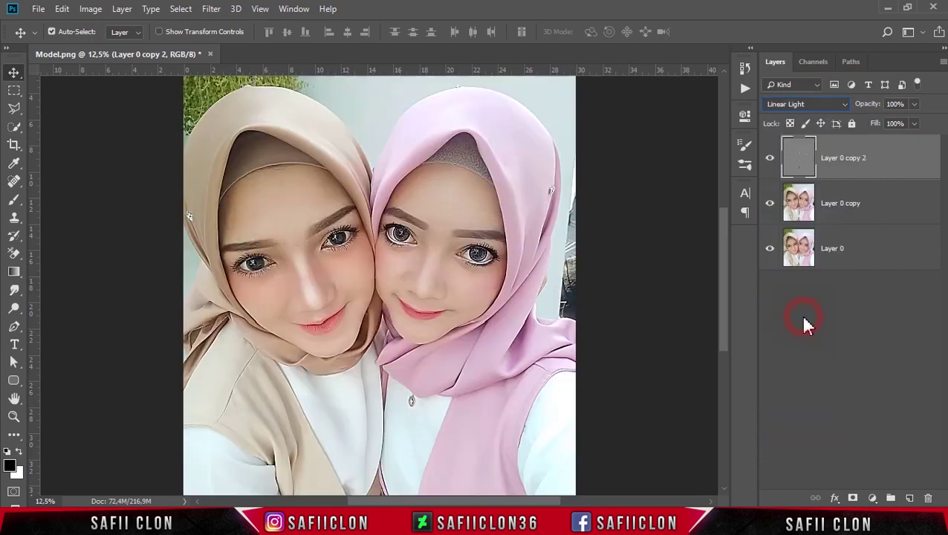
{"action": "left_click", "coordinate": [771, 162]}
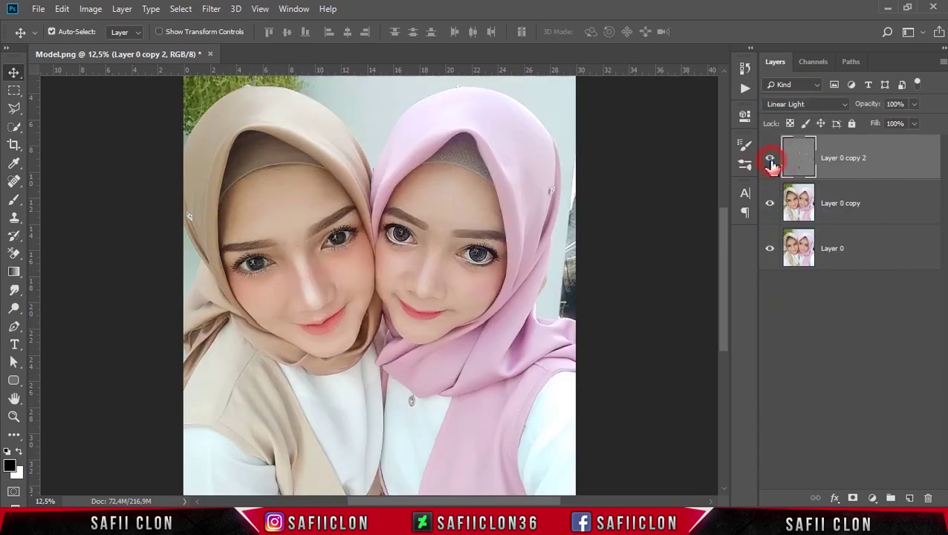
Merge Layer 0 copy and Layer 0 copy 2 into a single layer
{"action": "left_click", "coordinate": [770, 162]}
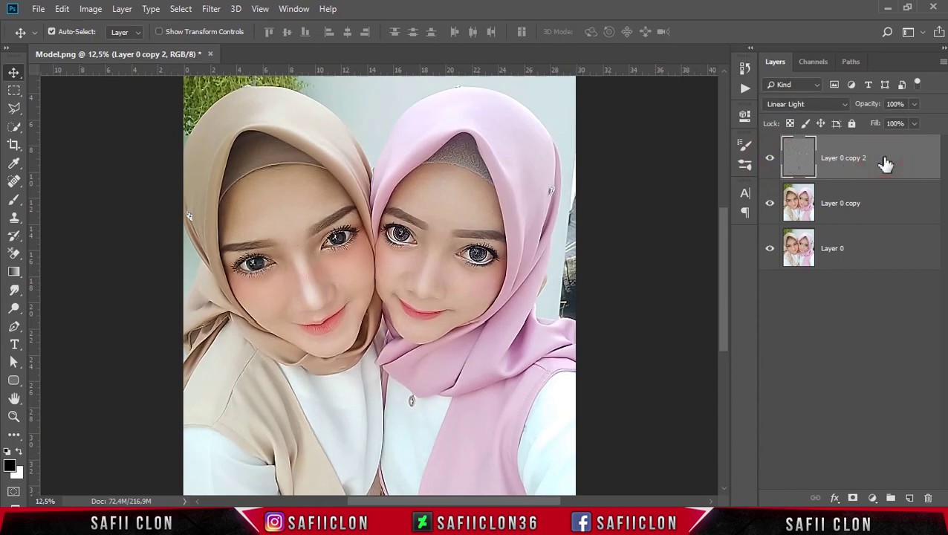
{"action": "left_click", "coordinate": [884, 213], "text": "ctrl"}
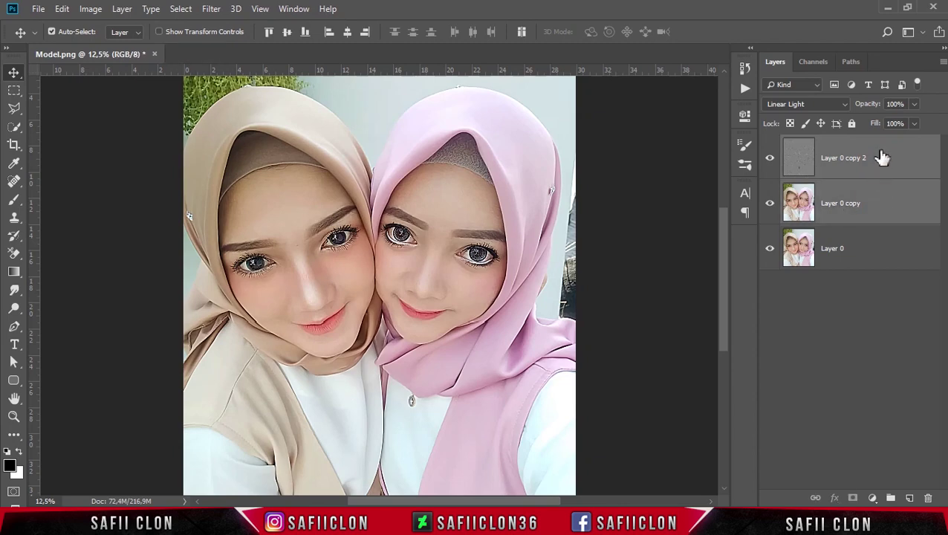
{"action": "right_click", "coordinate": [882, 156]}
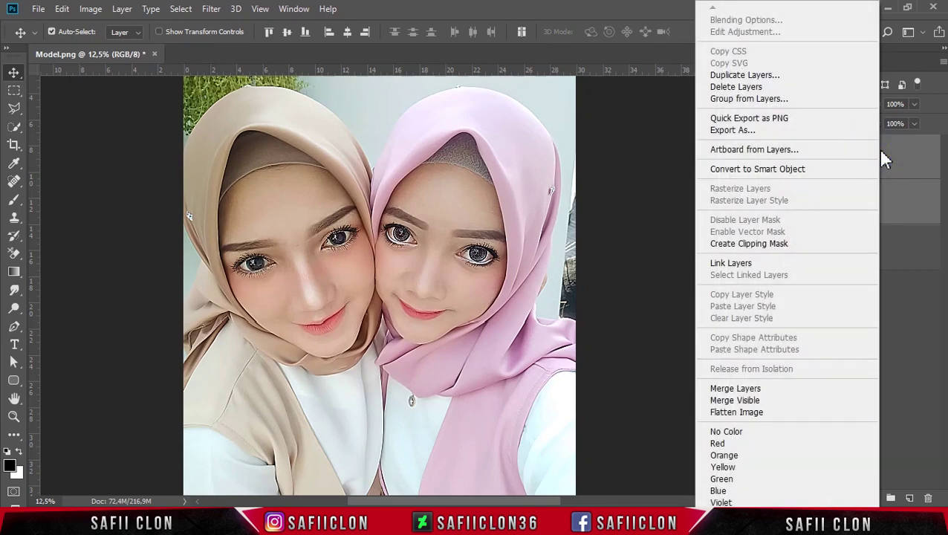
{"action": "left_click", "coordinate": [749, 389]}
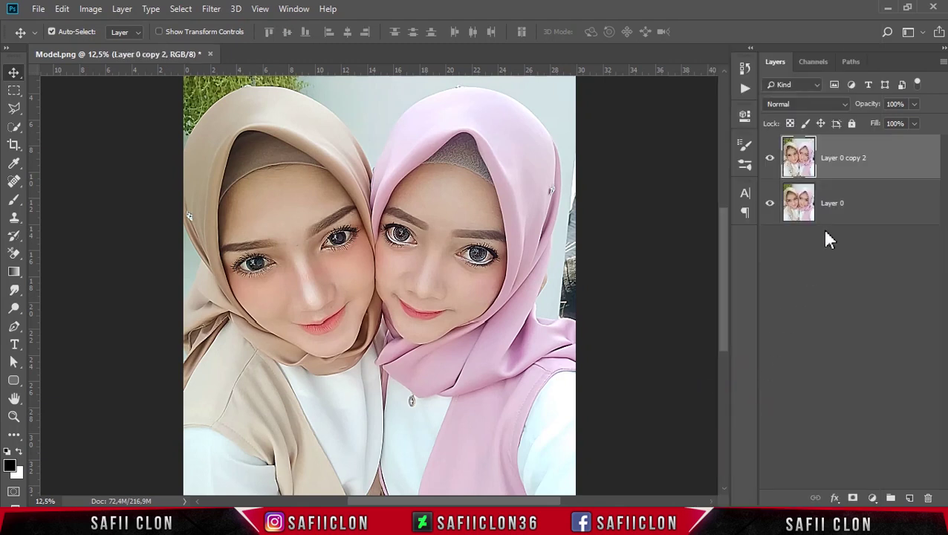
{"action": "left_click", "coordinate": [887, 164]}
Rename the merged layer EDIT and Layer 0 ORIGINAL, leaving EDIT active
{"action": "double_click", "coordinate": [849, 163]}
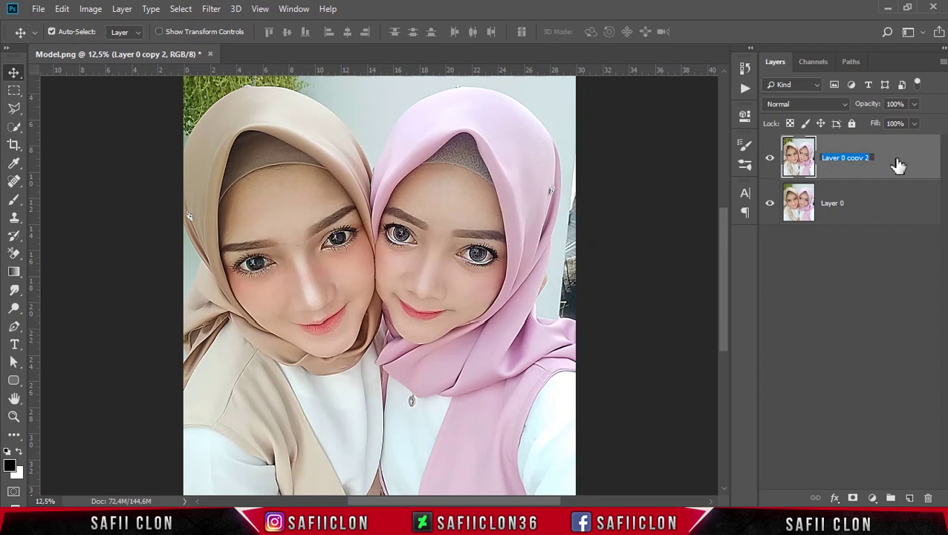
{"action": "type", "text": "EDIT"}
{"action": "left_click", "coordinate": [899, 164]}
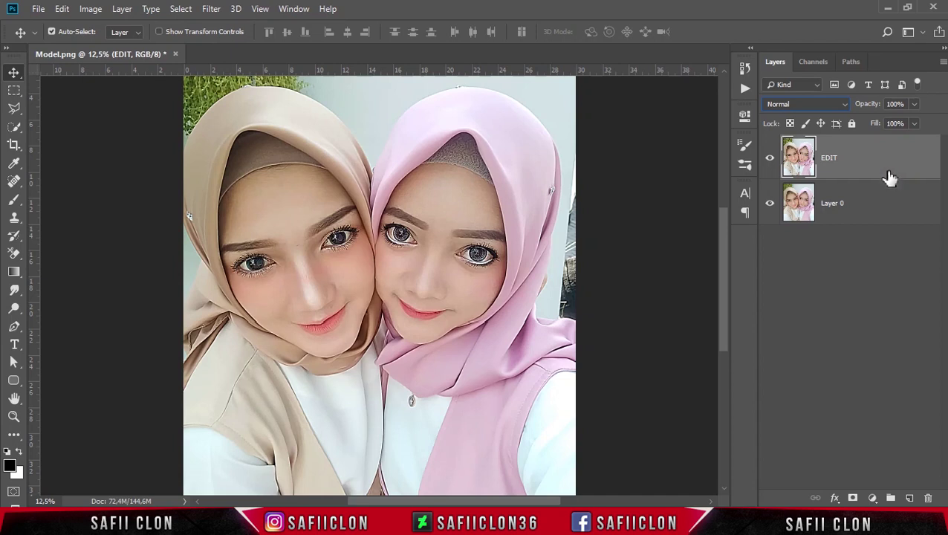
{"action": "left_click", "coordinate": [848, 207]}
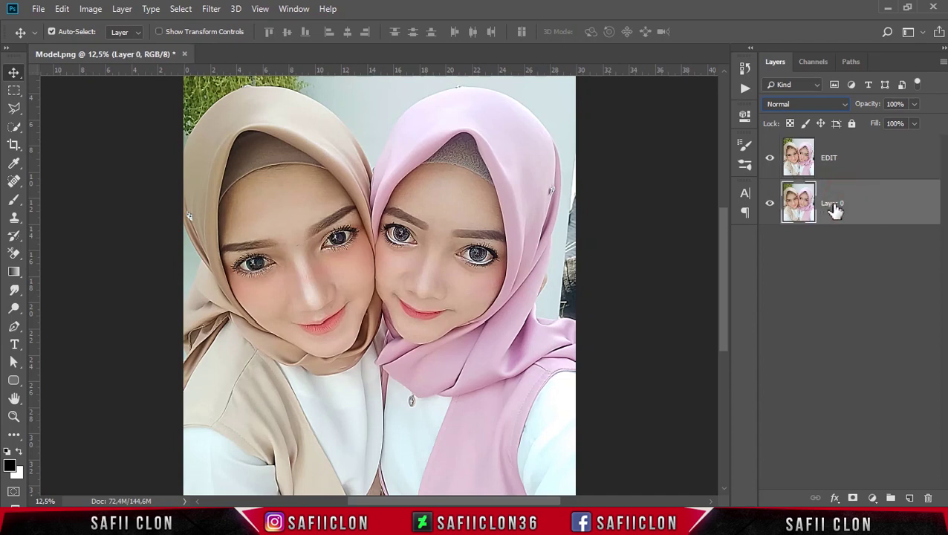
{"action": "double_click", "coordinate": [834, 206]}
{"action": "type", "text": "ORIGINAL"}
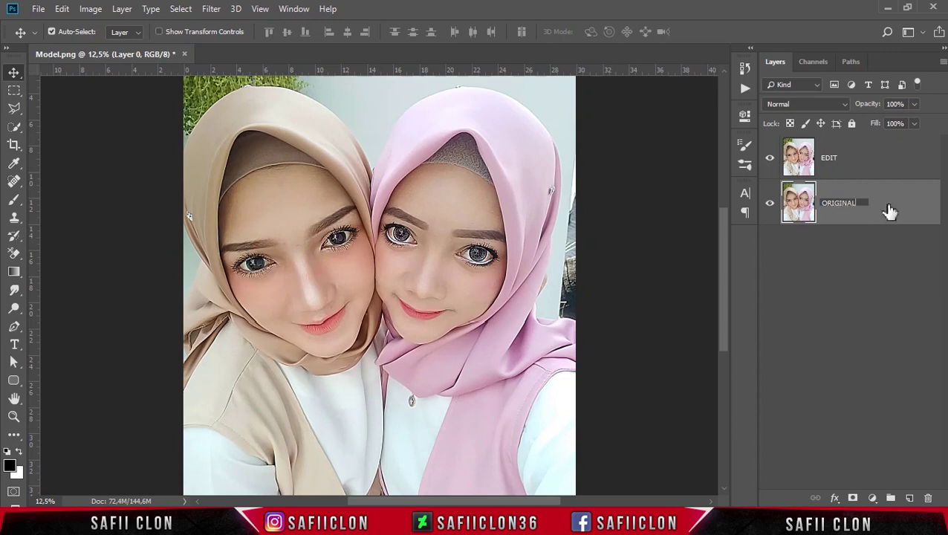
{"action": "left_click", "coordinate": [889, 211]}
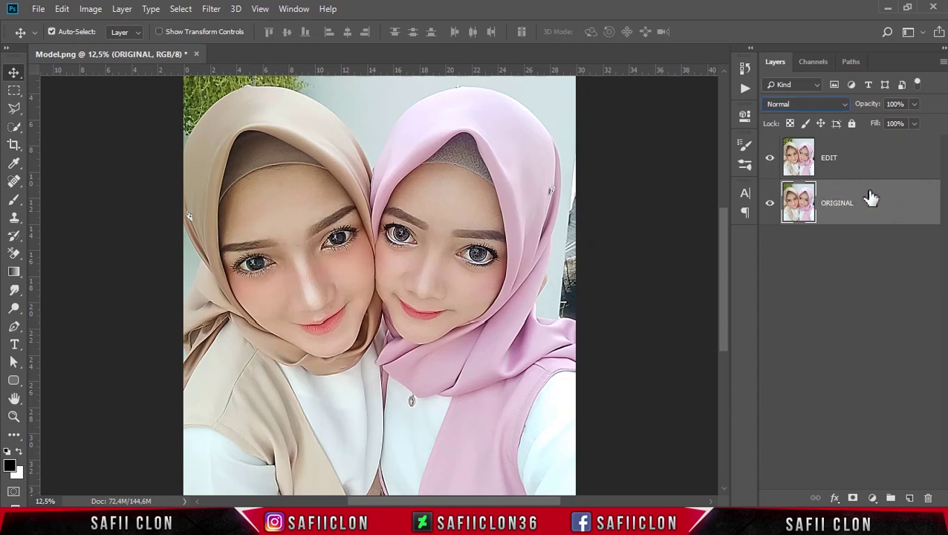
{"action": "left_click", "coordinate": [868, 166]}
{"action": "left_click", "coordinate": [770, 159]}
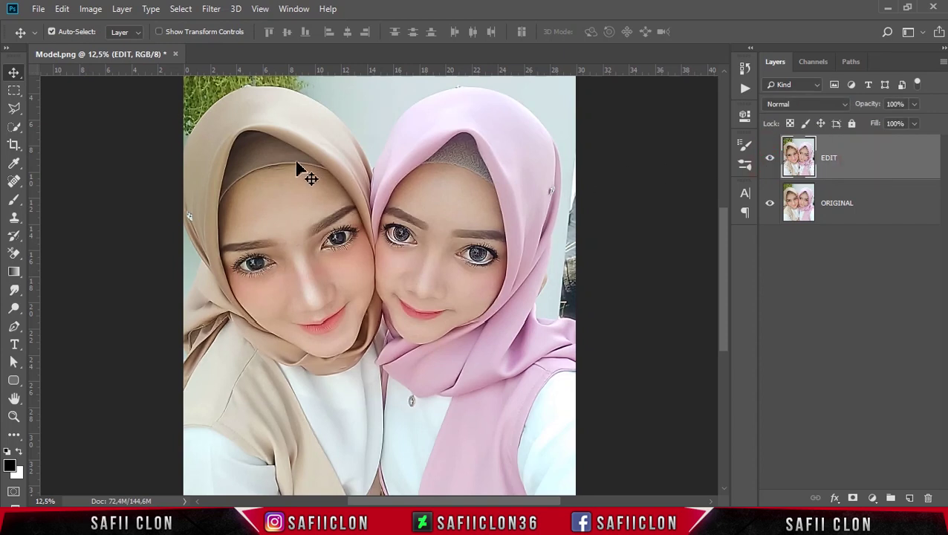
Set up the Quick Selection Tool in Add to selection mode with a 50 px brush
{"action": "left_click", "coordinate": [15, 128]}
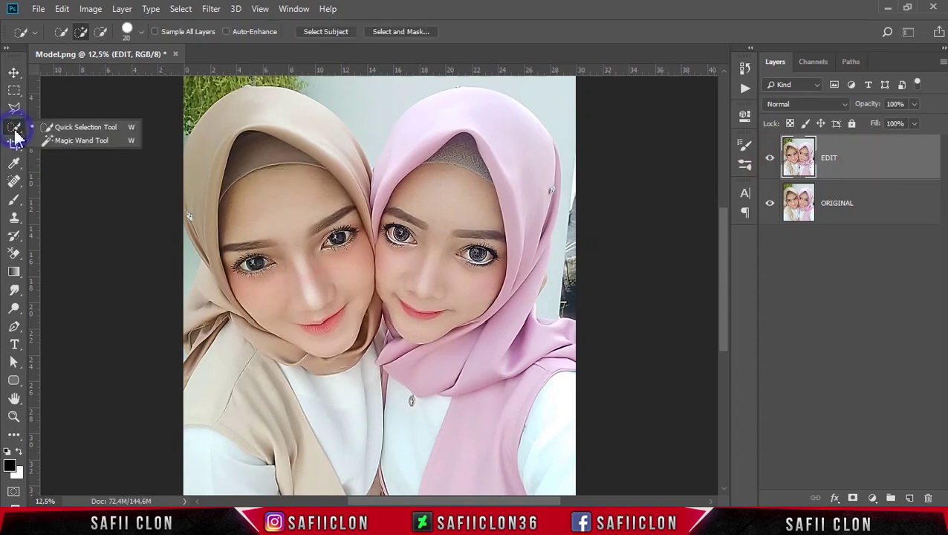
{"action": "left_click", "coordinate": [75, 128]}
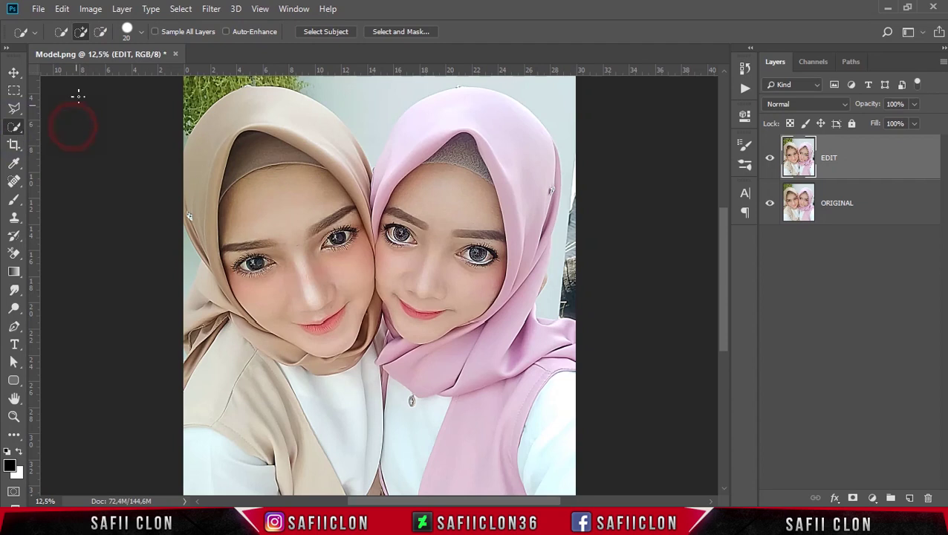
{"action": "left_click", "coordinate": [81, 33]}
{"action": "left_click", "coordinate": [128, 32]}
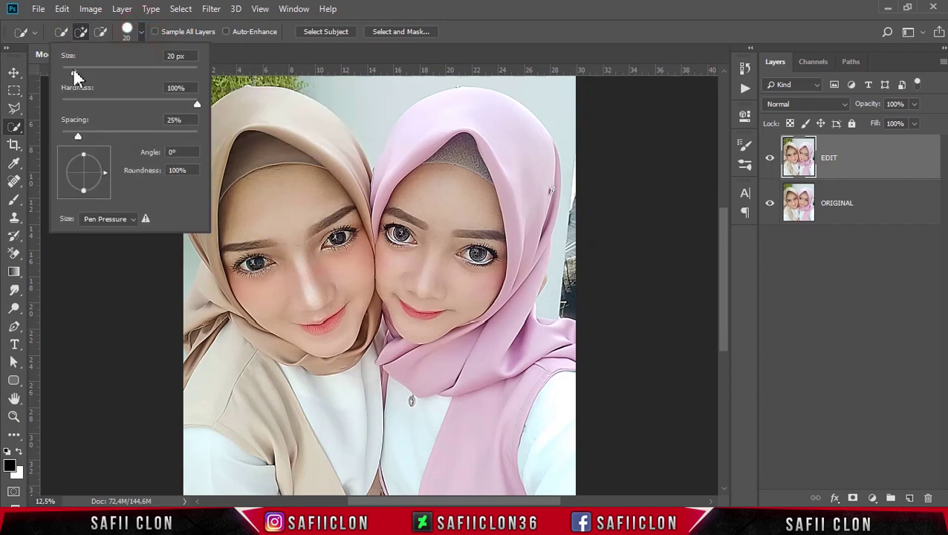
{"action": "left_click_drag", "start_coordinate": [74, 72], "coordinate": [81, 72]}
{"action": "type", "text": "50"}
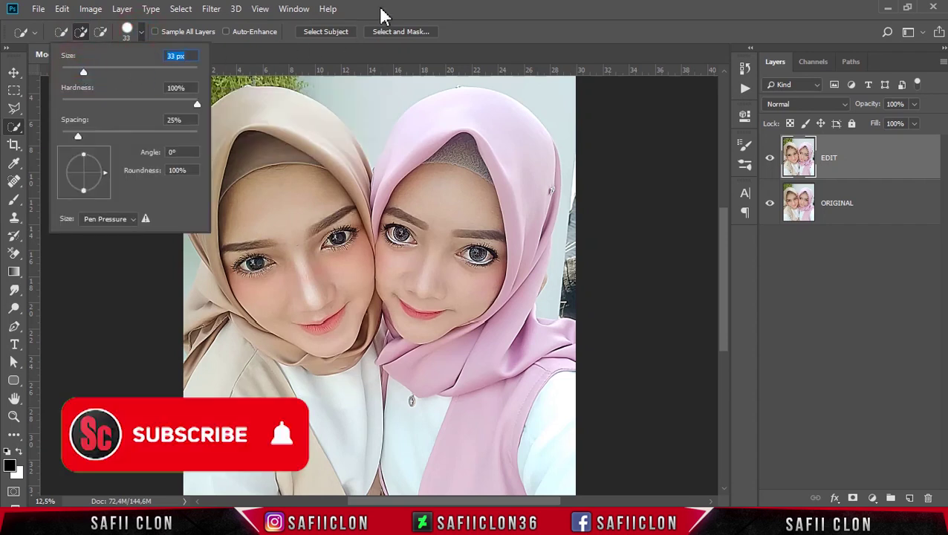
{"action": "left_click", "coordinate": [381, 16]}
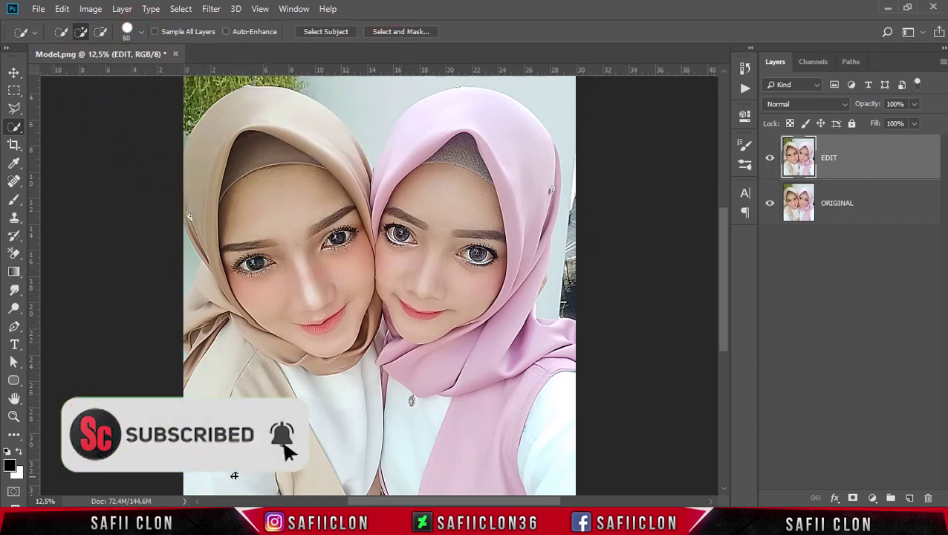
Paint a selection over both women's clothing, faces and hijabs
{"action": "mouse_move", "coordinate": [222, 479]}
{"action": "left_mouse_down"}
{"action": "mouse_move", "coordinate": [354, 397]}
{"action": "mouse_move", "coordinate": [518, 458]}
{"action": "mouse_move", "coordinate": [367, 483]}
{"action": "left_mouse_up"}
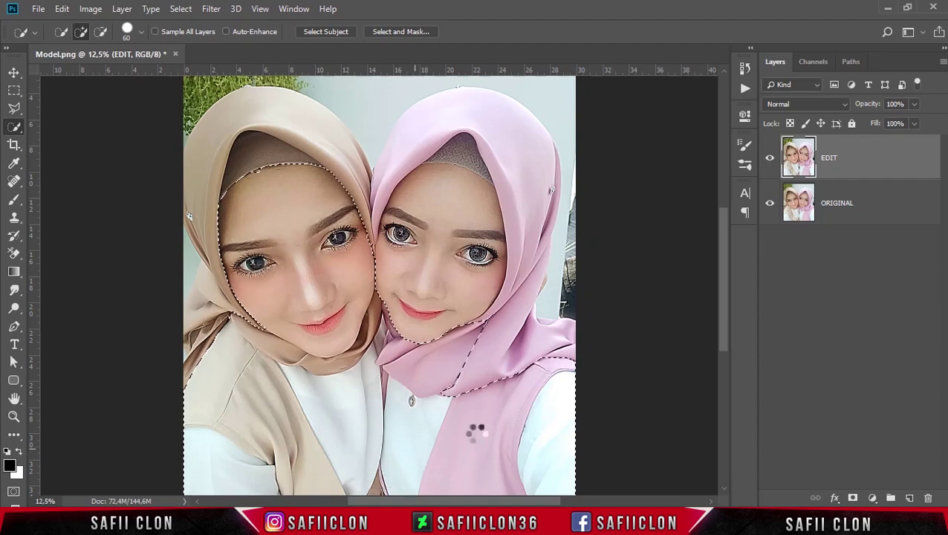
{"action": "key", "text": "bracketright"}
{"action": "scroll", "coordinate": [478, 379], "scroll_direction": "up", "scroll_amount": 1}
{"action": "left_click", "coordinate": [461, 271]}
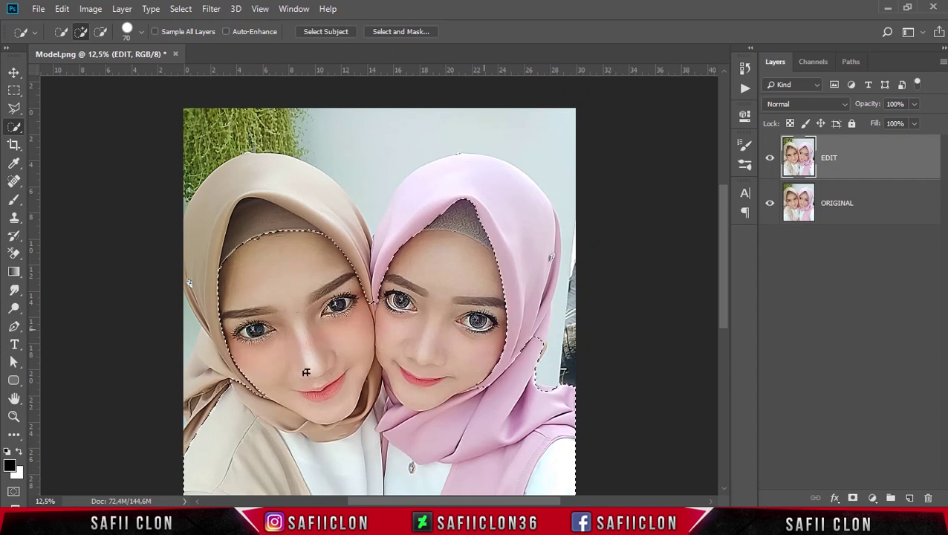
{"action": "left_click_drag", "start_coordinate": [238, 361], "coordinate": [206, 245]}
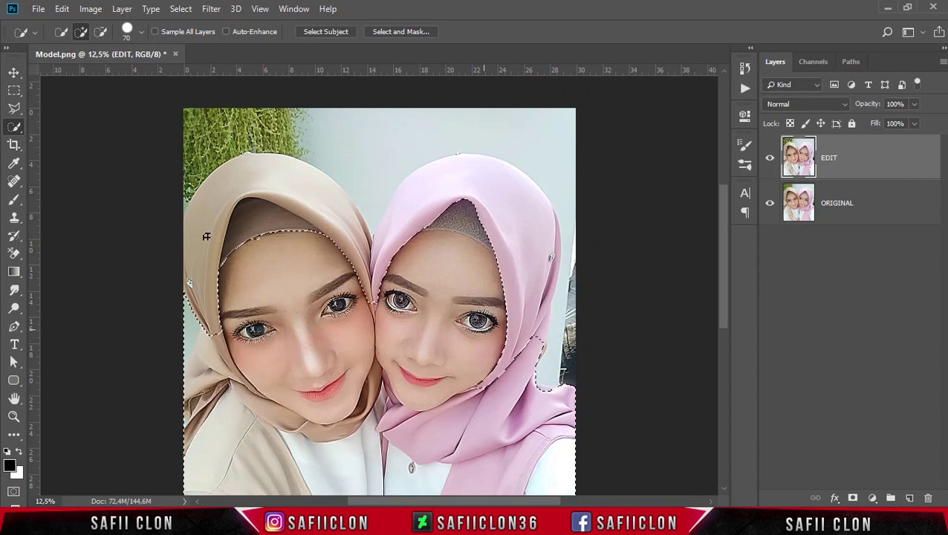
{"action": "left_click", "coordinate": [286, 188]}
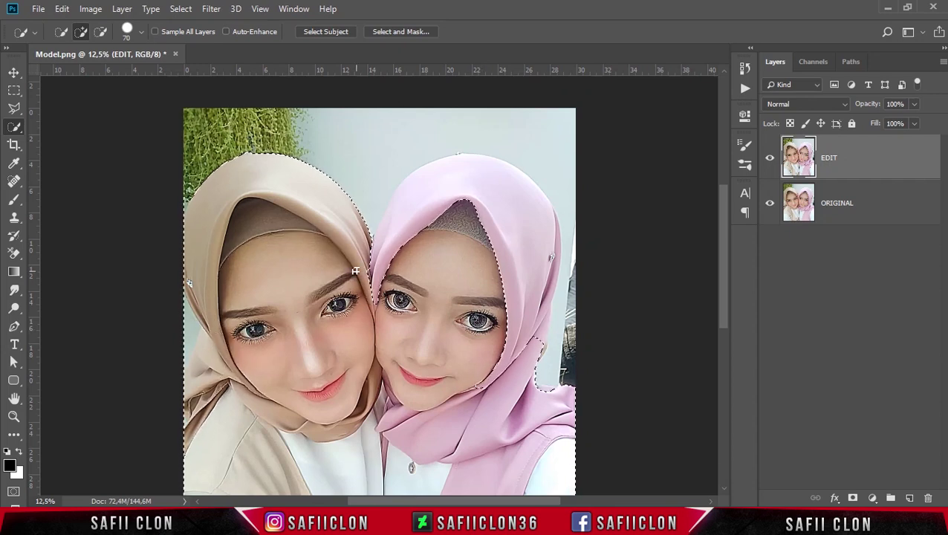
{"action": "key", "text": "bracketleft"}
{"action": "scroll", "coordinate": [307, 153], "scroll_direction": "down", "scroll_amount": 1}
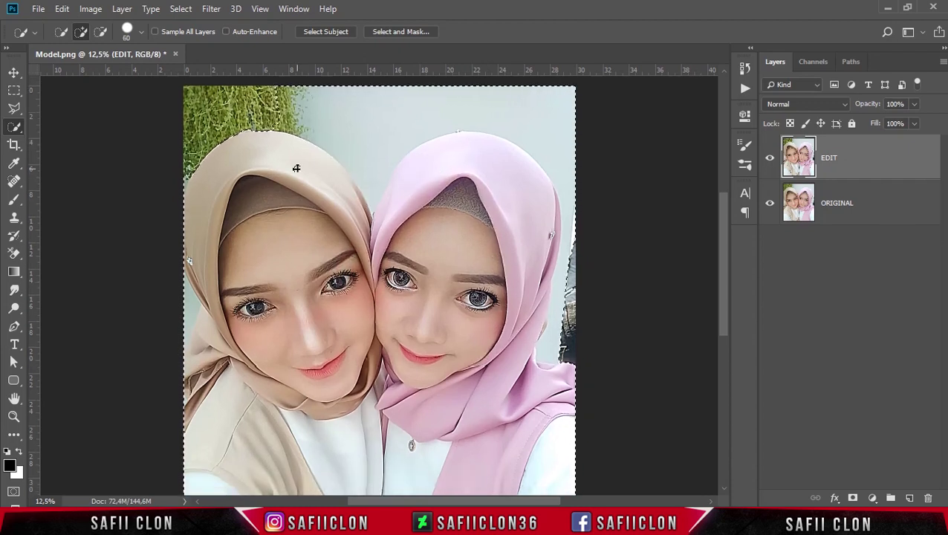
{"action": "scroll", "coordinate": [311, 269], "scroll_direction": "down", "scroll_amount": 5}
{"action": "scroll", "coordinate": [311, 269], "scroll_direction": "up", "scroll_amount": 2}
{"action": "scroll", "coordinate": [327, 253], "scroll_direction": "up", "scroll_amount": 3}
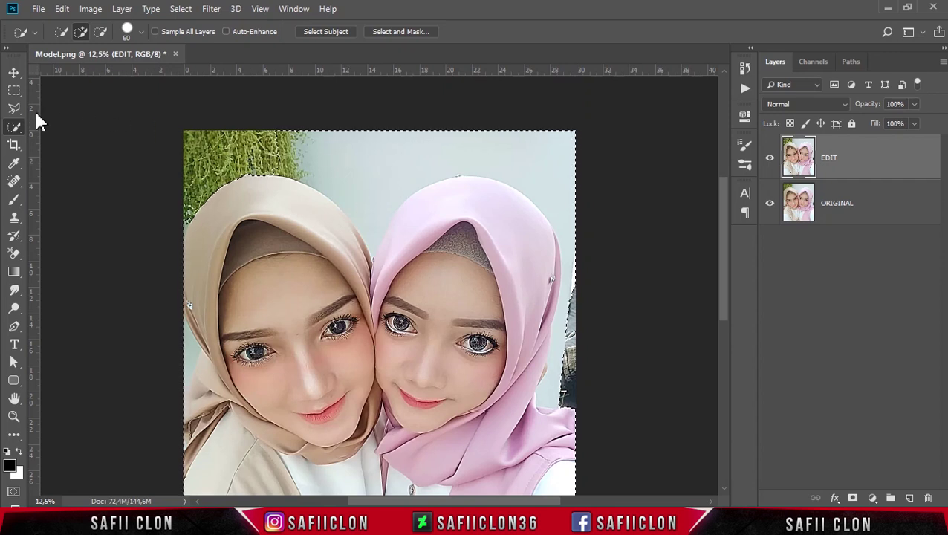
{"action": "left_click", "coordinate": [14, 110]}
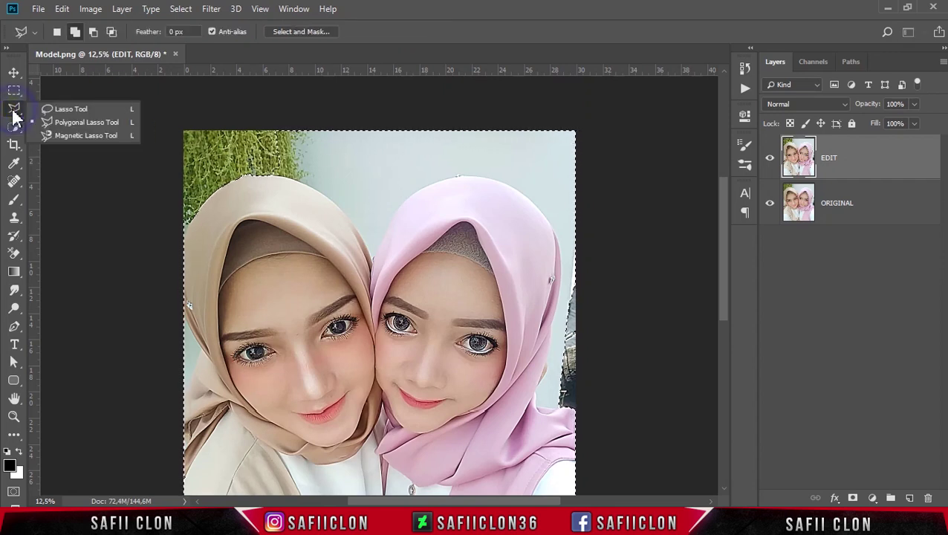
Use the Lasso in Subtract mode to cut the hedge along the beige hijab's top
{"action": "left_click", "coordinate": [67, 111]}
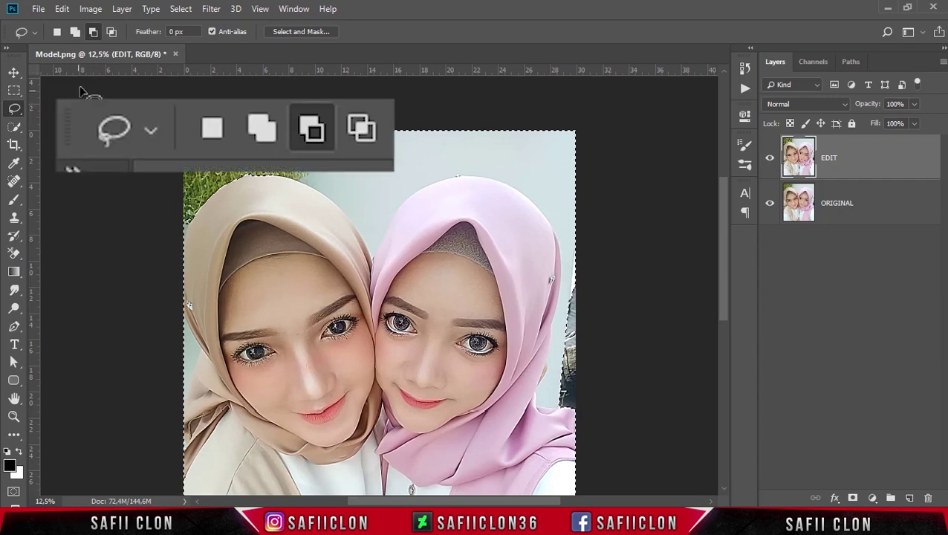
{"action": "left_click", "coordinate": [94, 31]}
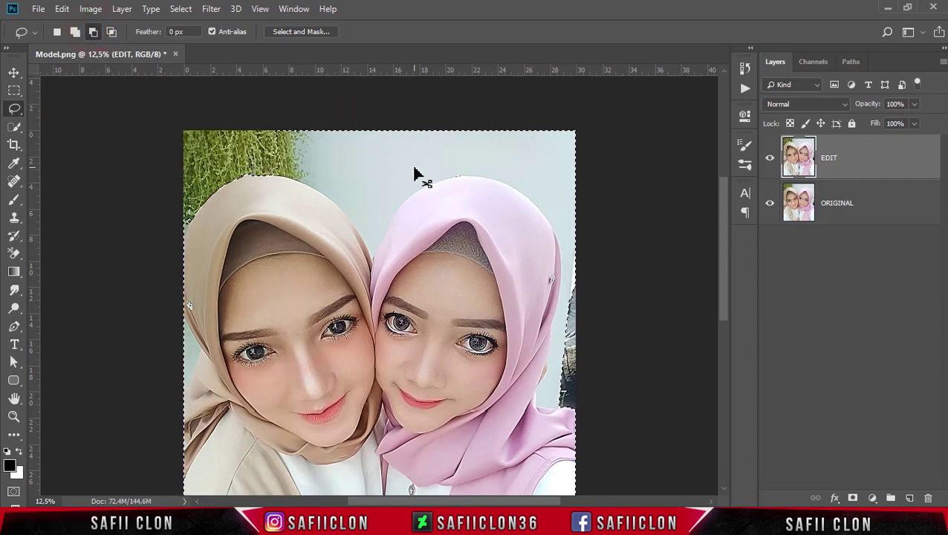
{"action": "scroll", "coordinate": [415, 172], "scroll_direction": "up", "scroll_amount": 1}
{"action": "scroll", "coordinate": [415, 172], "scroll_direction": "up", "scroll_amount": 1}
{"action": "scroll", "coordinate": [415, 178], "scroll_direction": "up", "scroll_amount": 3}
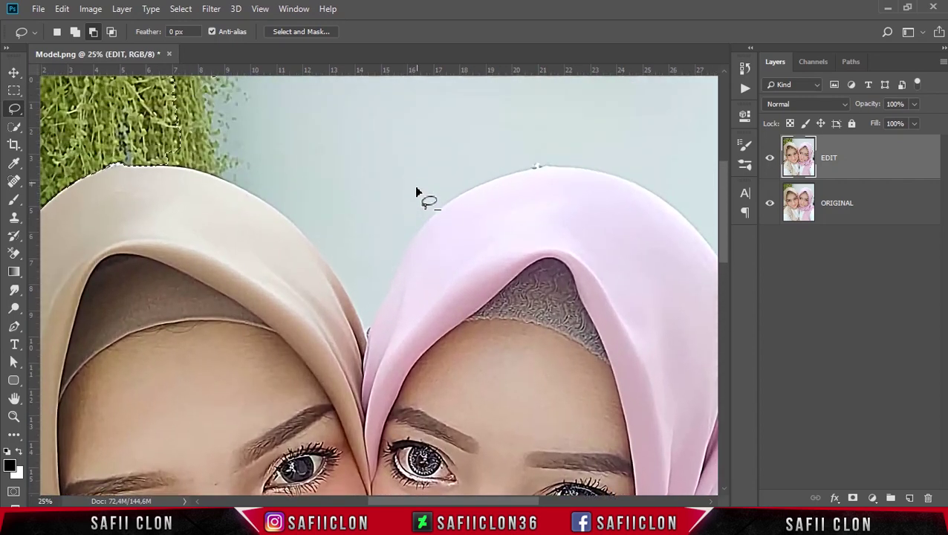
{"action": "scroll", "coordinate": [415, 182], "scroll_direction": "up", "scroll_amount": 1}
{"action": "scroll", "coordinate": [483, 492], "scroll_direction": "left", "scroll_amount": 2}
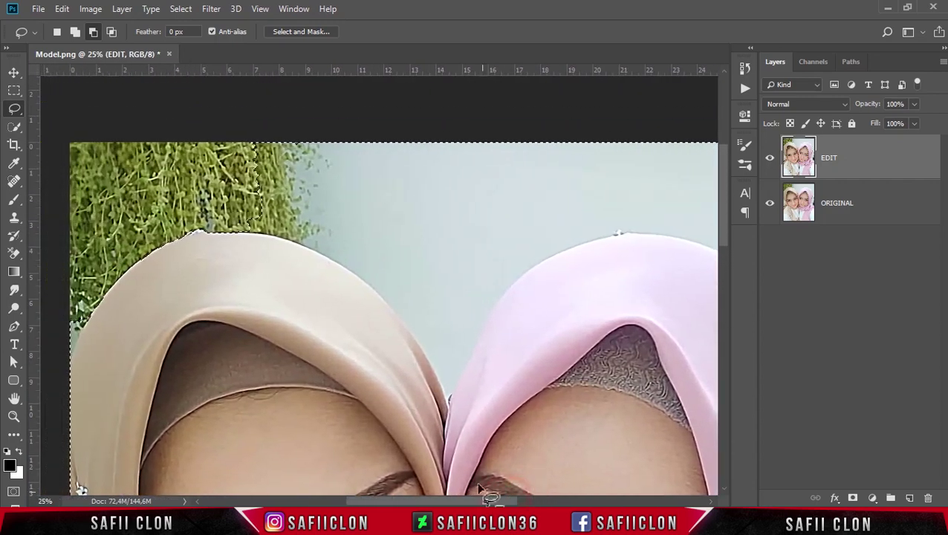
{"action": "scroll", "coordinate": [401, 369], "scroll_direction": "up", "scroll_amount": 1}
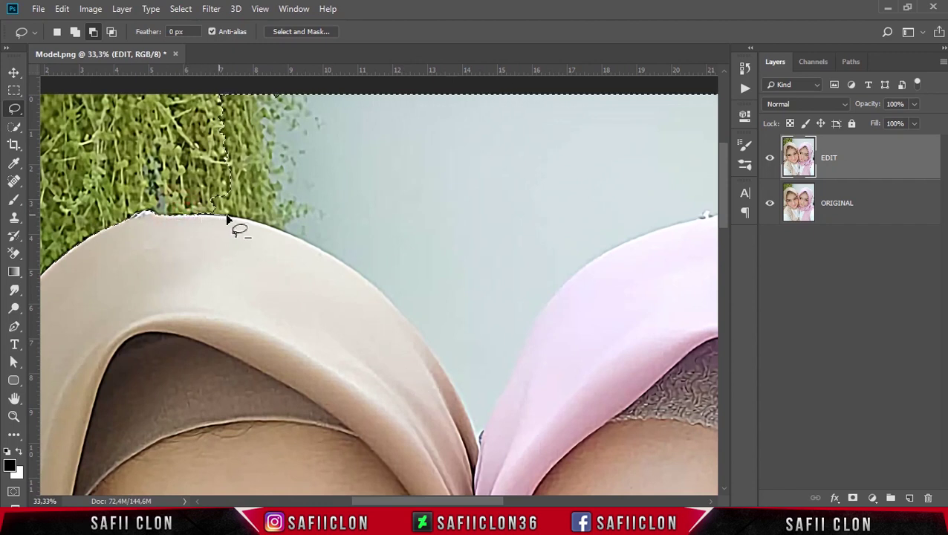
{"action": "mouse_move", "coordinate": [325, 213]}
{"action": "left_mouse_down"}
{"action": "mouse_move", "coordinate": [240, 93]}
{"action": "mouse_move", "coordinate": [139, 182]}
{"action": "left_mouse_up"}
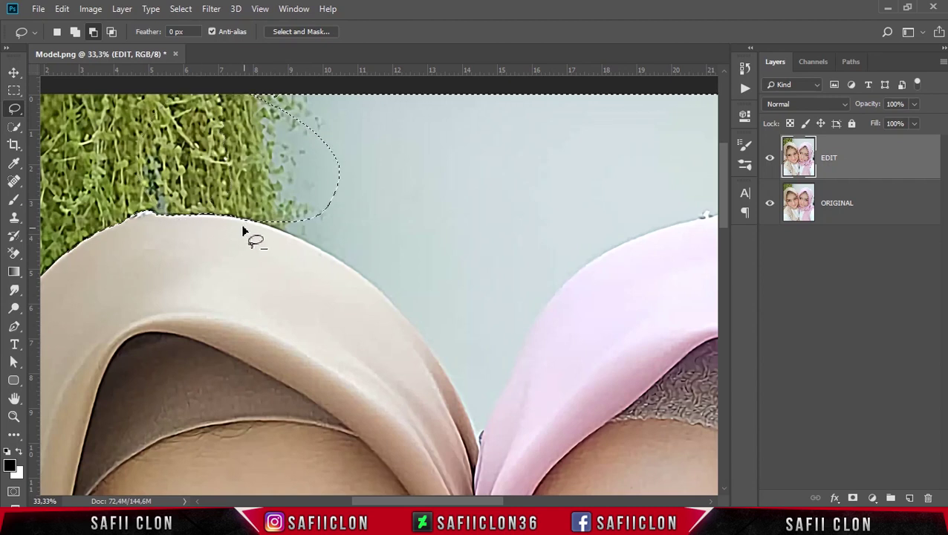
{"action": "left_click_drag", "start_coordinate": [165, 214], "coordinate": [257, 222]}
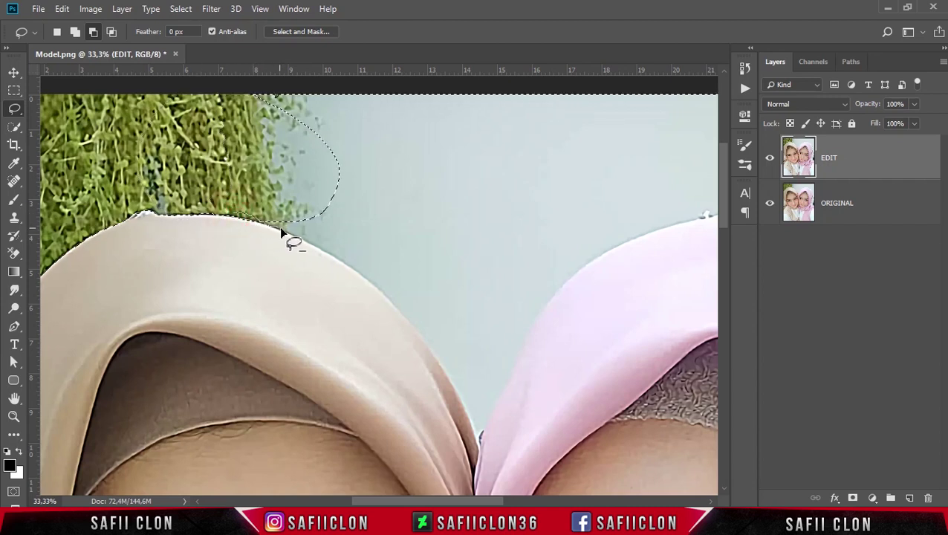
{"action": "left_click_drag", "start_coordinate": [417, 126], "coordinate": [334, 234]}
{"action": "scroll", "coordinate": [349, 238], "scroll_direction": "down", "scroll_amount": 3}
{"action": "left_click_drag", "start_coordinate": [263, 117], "coordinate": [312, 146]}
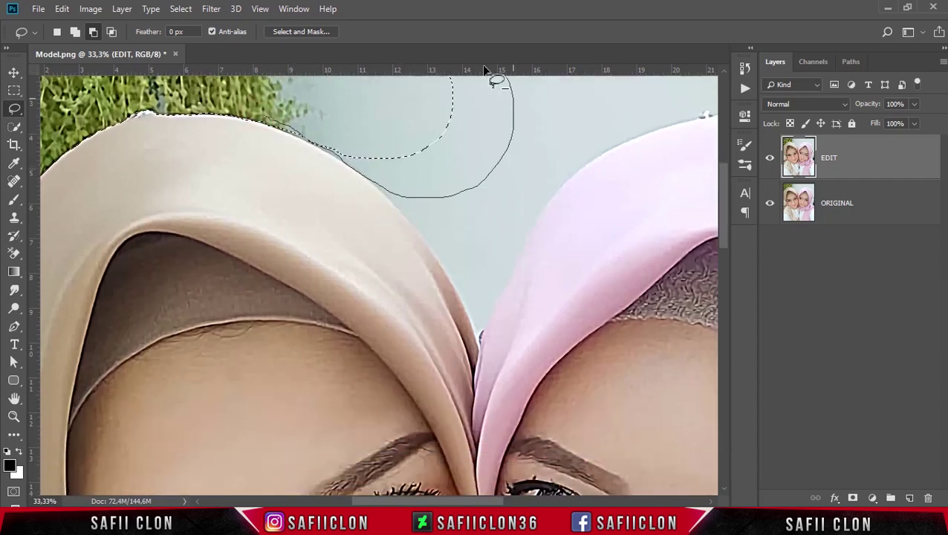
{"action": "scroll", "coordinate": [302, 141], "scroll_direction": "down", "scroll_amount": 2}
{"action": "mouse_move", "coordinate": [330, 153]}
{"action": "left_mouse_down"}
{"action": "mouse_move", "coordinate": [388, 146]}
{"action": "mouse_move", "coordinate": [417, 127]}
{"action": "mouse_move", "coordinate": [442, 175]}
{"action": "left_mouse_up"}
{"action": "scroll", "coordinate": [417, 127], "scroll_direction": "down", "scroll_amount": 1}
Remove the background gap between the two hijabs from the selection
{"action": "left_click_drag", "start_coordinate": [402, 121], "coordinate": [472, 205]}
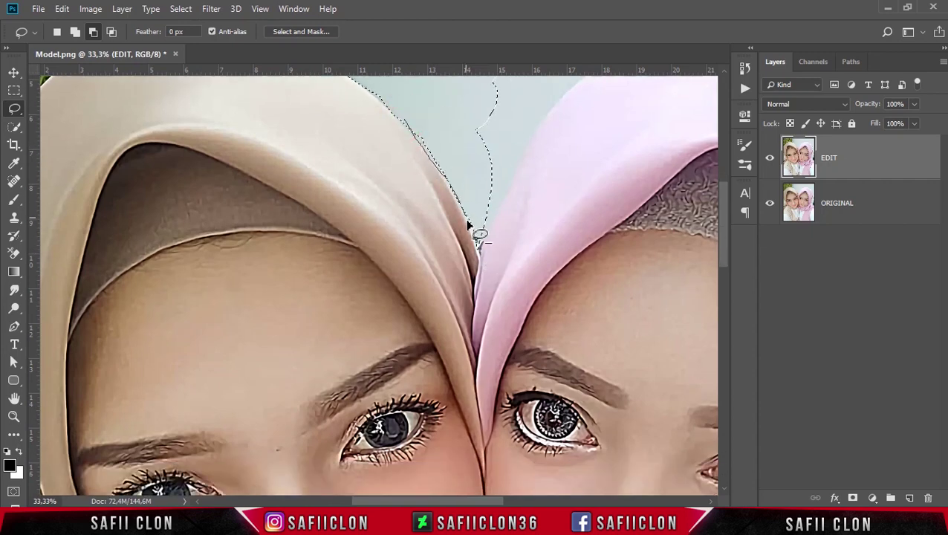
{"action": "scroll", "coordinate": [472, 204], "scroll_direction": "up", "scroll_amount": 4}
{"action": "left_click_drag", "start_coordinate": [481, 197], "coordinate": [372, 214]}
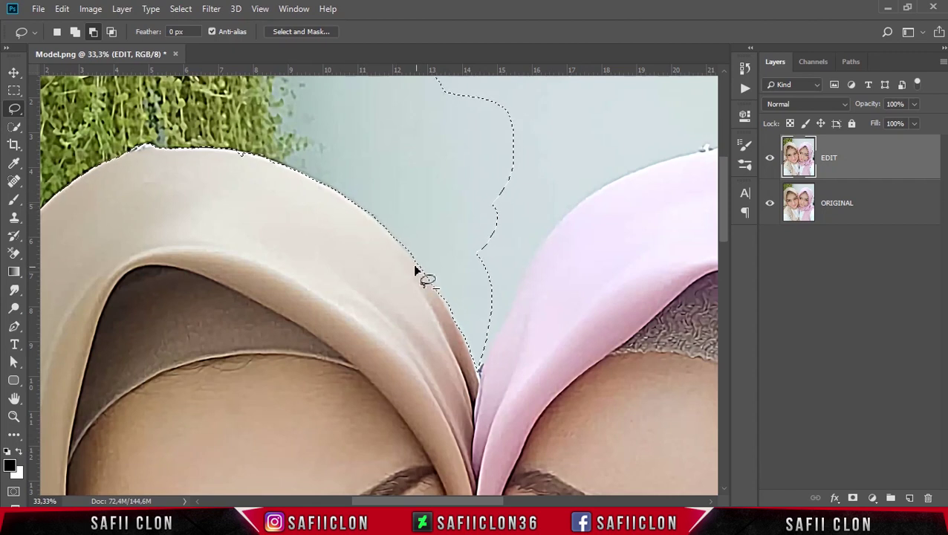
{"action": "mouse_move", "coordinate": [372, 214]}
{"action": "left_mouse_down"}
{"action": "mouse_move", "coordinate": [477, 339]}
{"action": "mouse_move", "coordinate": [372, 345]}
{"action": "left_mouse_up"}
{"action": "scroll", "coordinate": [477, 339], "scroll_direction": "right", "scroll_amount": 3}
{"action": "left_click_drag", "start_coordinate": [464, 199], "coordinate": [464, 194]}
{"action": "scroll", "coordinate": [444, 408], "scroll_direction": "right", "scroll_amount": 2}
{"action": "scroll", "coordinate": [322, 370], "scroll_direction": "up", "scroll_amount": 2}
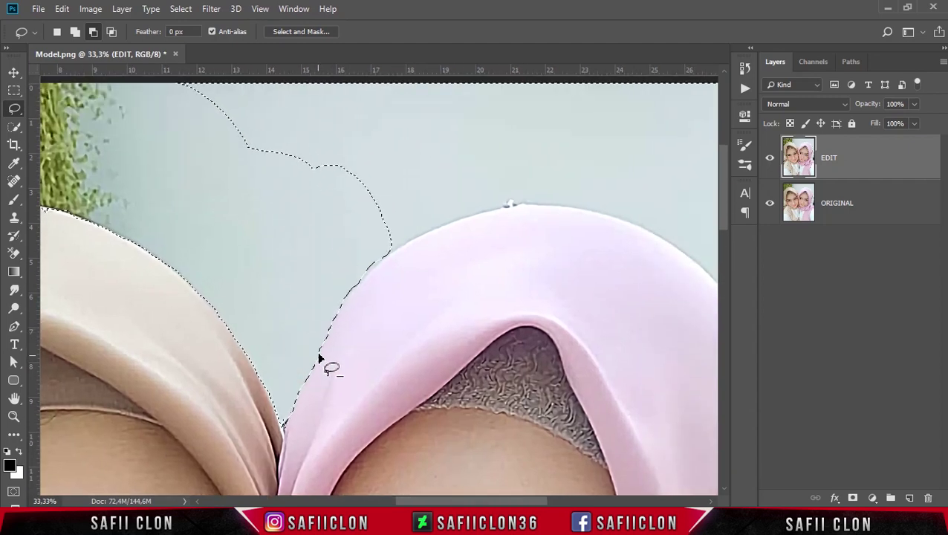
{"action": "scroll", "coordinate": [319, 372], "scroll_direction": "up", "scroll_amount": 3}
{"action": "left_click_drag", "start_coordinate": [512, 303], "coordinate": [260, 179]}
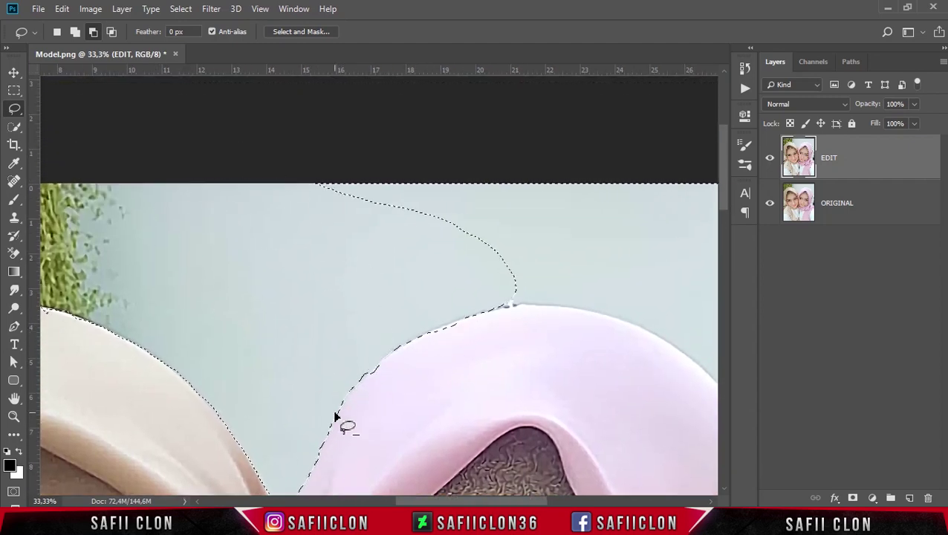
Trim background around the pink hijab's top and upper-right edges
{"action": "left_click_drag", "start_coordinate": [601, 322], "coordinate": [434, 296]}
{"action": "scroll", "coordinate": [565, 505], "scroll_direction": "right", "scroll_amount": 3}
{"action": "left_click_drag", "start_coordinate": [481, 315], "coordinate": [513, 344]}
{"action": "left_click_drag", "start_coordinate": [608, 440], "coordinate": [416, 285]}
{"action": "left_click_drag", "start_coordinate": [308, 186], "coordinate": [133, 254]}
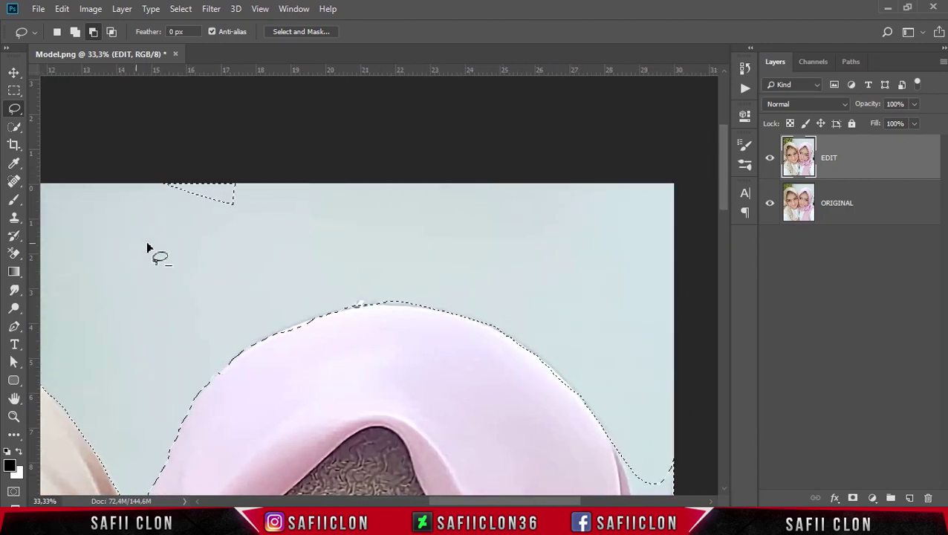
{"action": "scroll", "coordinate": [620, 169], "scroll_direction": "down", "scroll_amount": 8}
{"action": "mouse_move", "coordinate": [610, 160]}
{"action": "left_mouse_down"}
{"action": "mouse_move", "coordinate": [635, 261]}
{"action": "mouse_move", "coordinate": [635, 191]}
{"action": "left_mouse_up"}
{"action": "scroll", "coordinate": [639, 197], "scroll_direction": "down", "scroll_amount": 2}
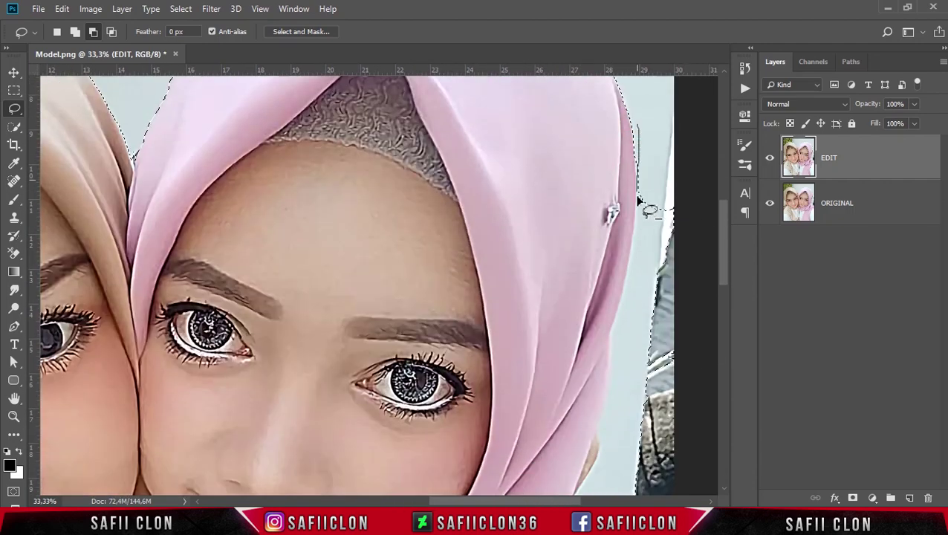
{"action": "scroll", "coordinate": [646, 201], "scroll_direction": "down", "scroll_amount": 2}
{"action": "scroll", "coordinate": [660, 201], "scroll_direction": "down", "scroll_amount": 2}
{"action": "scroll", "coordinate": [632, 202], "scroll_direction": "down", "scroll_amount": 1}
{"action": "scroll", "coordinate": [632, 202], "scroll_direction": "down", "scroll_amount": 1}
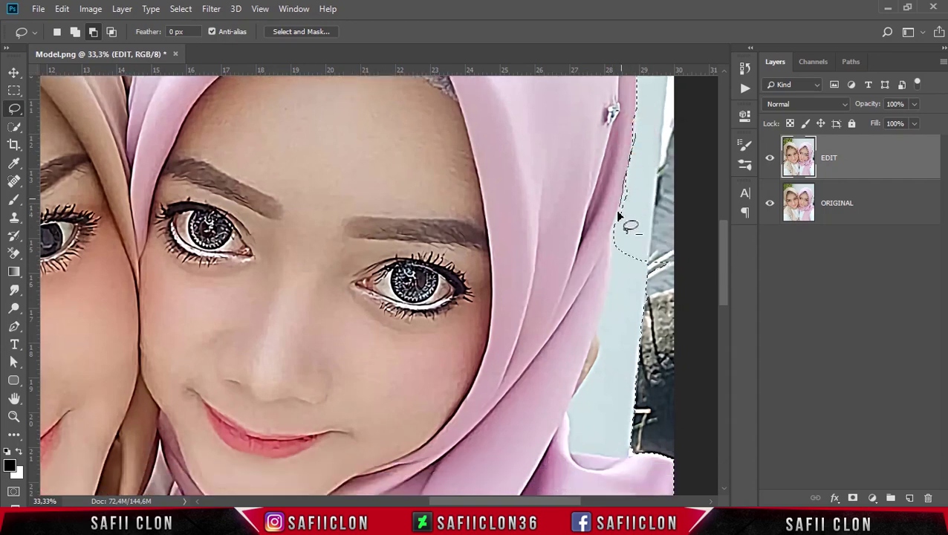
{"action": "scroll", "coordinate": [620, 148], "scroll_direction": "down", "scroll_amount": 2}
{"action": "mouse_move", "coordinate": [616, 114]}
{"action": "left_mouse_down"}
{"action": "mouse_move", "coordinate": [741, 176]}
{"action": "mouse_move", "coordinate": [616, 89]}
{"action": "mouse_move", "coordinate": [570, 193]}
{"action": "left_mouse_up"}
{"action": "scroll", "coordinate": [616, 89], "scroll_direction": "down", "scroll_amount": 2}
{"action": "scroll", "coordinate": [621, 100], "scroll_direction": "down", "scroll_amount": 2}
{"action": "left_click_drag", "start_coordinate": [624, 128], "coordinate": [576, 169]}
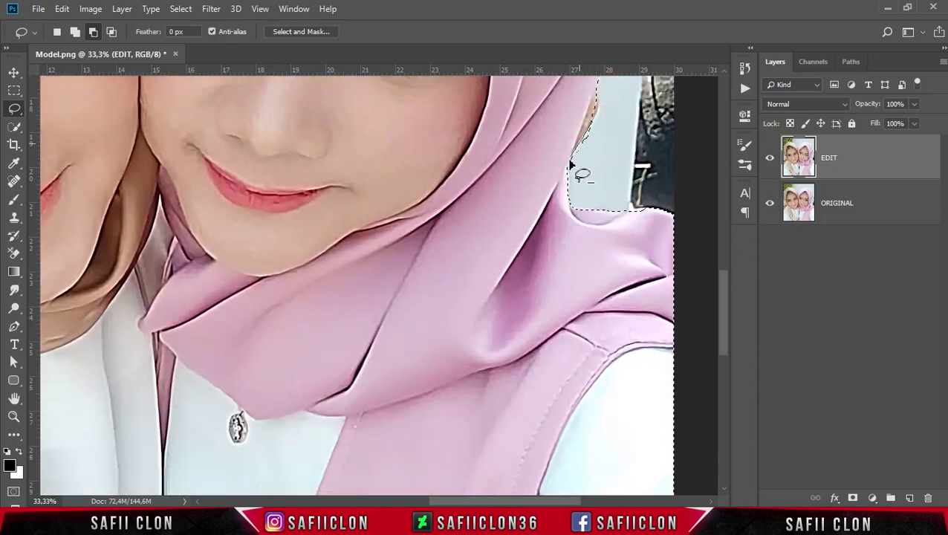
{"action": "scroll", "coordinate": [625, 112], "scroll_direction": "up", "scroll_amount": 1}
{"action": "scroll", "coordinate": [625, 112], "scroll_direction": "up", "scroll_amount": 3}
{"action": "left_click_drag", "start_coordinate": [617, 282], "coordinate": [634, 303]}
{"action": "scroll", "coordinate": [646, 312], "scroll_direction": "up", "scroll_amount": 3}
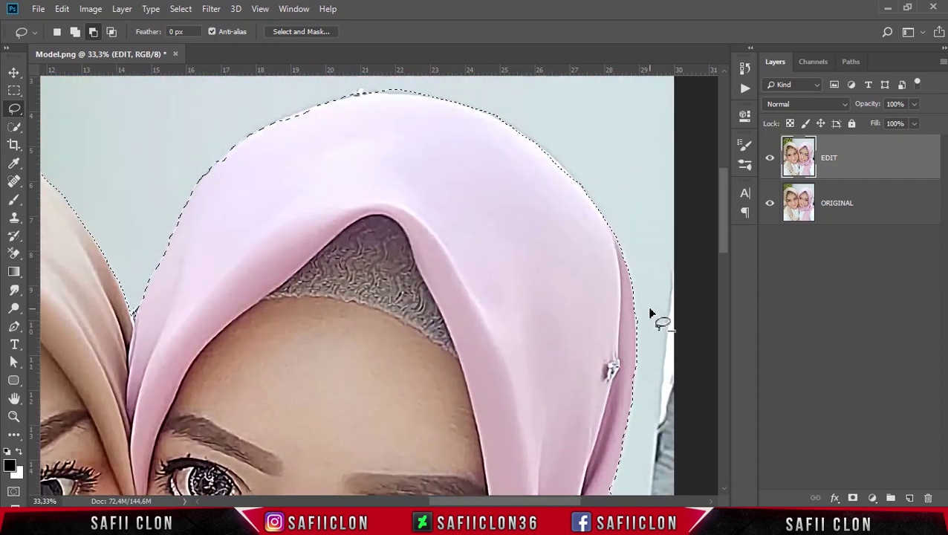
{"action": "scroll", "coordinate": [397, 173], "scroll_direction": "up", "scroll_amount": 1}
{"action": "left_click_drag", "start_coordinate": [398, 173], "coordinate": [194, 295]}
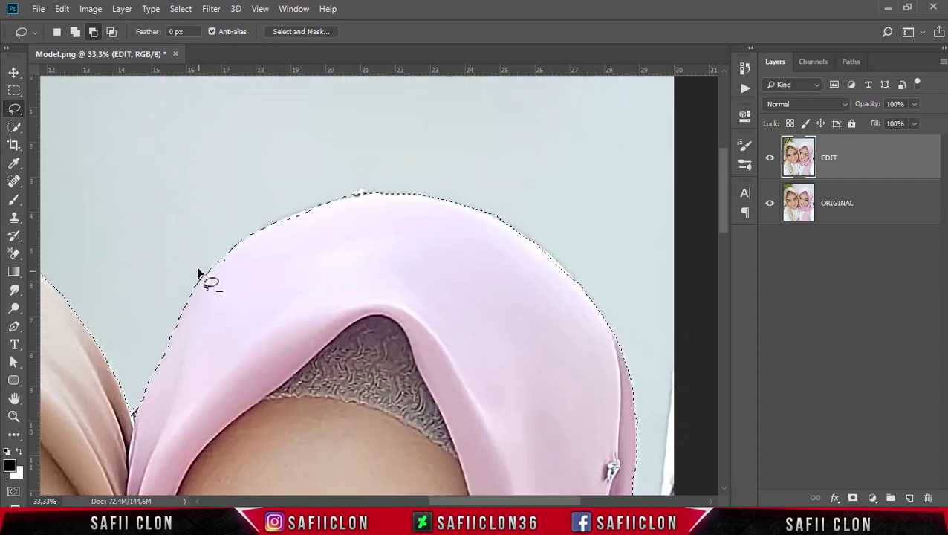
{"action": "scroll", "coordinate": [148, 275], "scroll_direction": "down", "scroll_amount": 2}
{"action": "scroll", "coordinate": [149, 275], "scroll_direction": "up", "scroll_amount": 1}
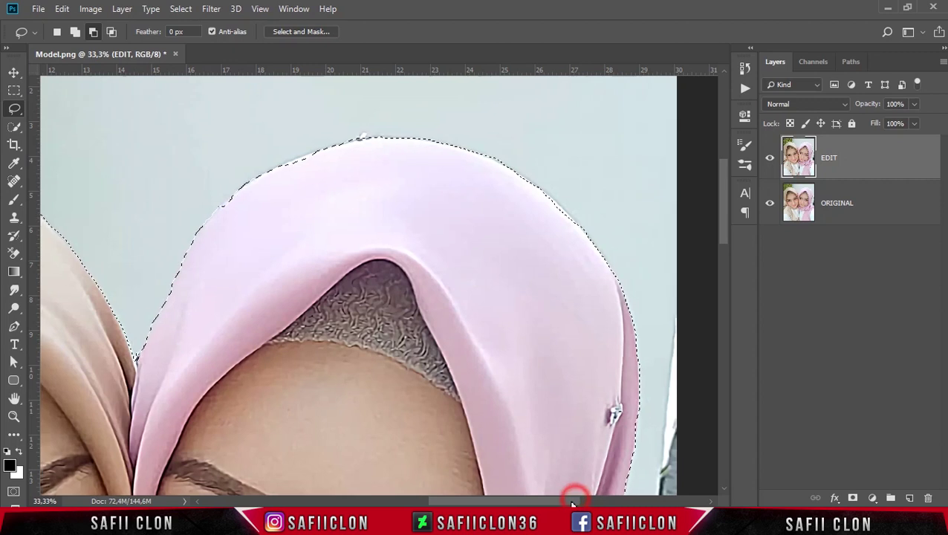
{"action": "scroll", "coordinate": [557, 468], "scroll_direction": "left", "scroll_amount": 1}
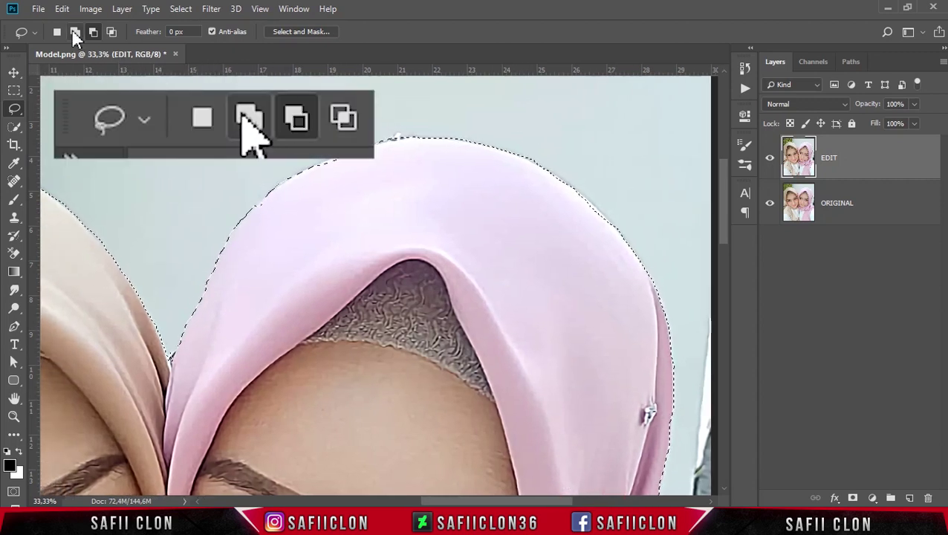
Lasso-add the hijab's left, top and upper-right edges back into the selection
{"action": "left_click", "coordinate": [76, 32]}
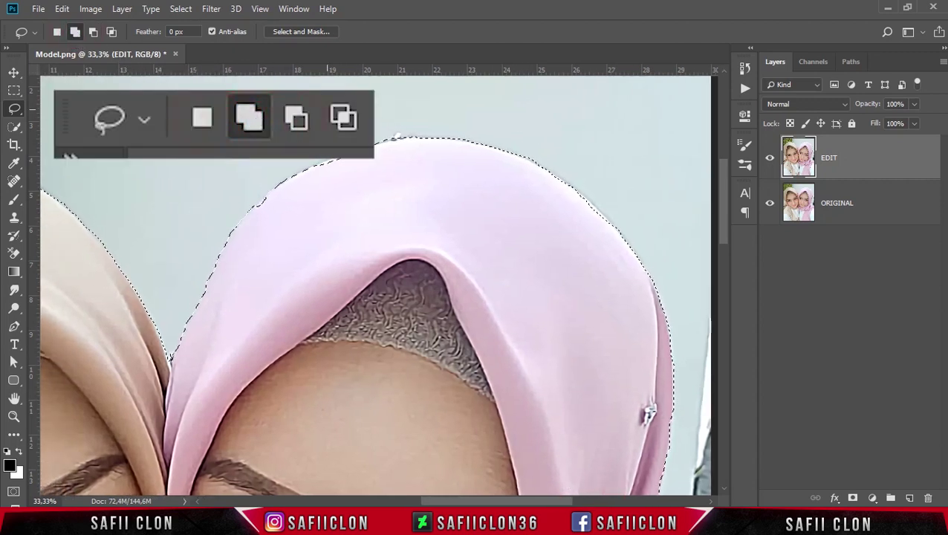
{"action": "left_click_drag", "start_coordinate": [311, 171], "coordinate": [314, 171]}
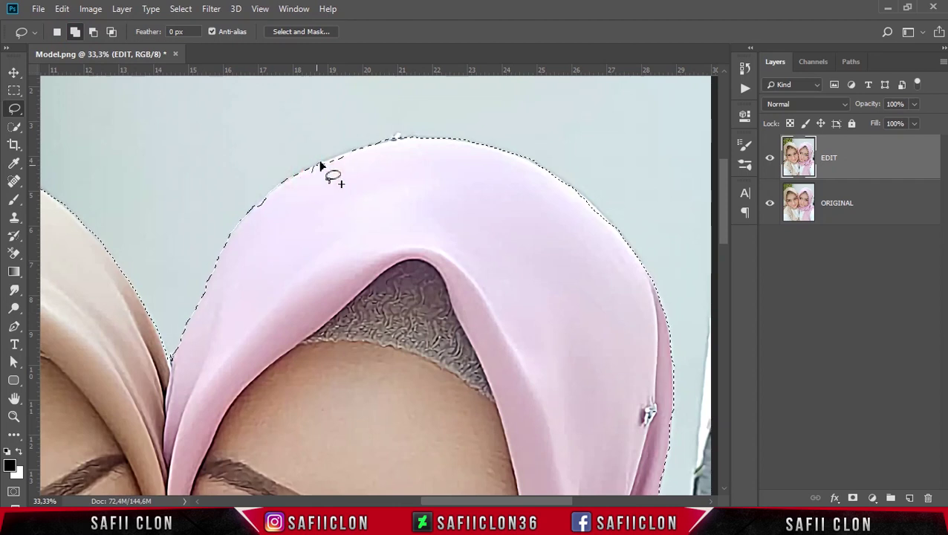
{"action": "mouse_move", "coordinate": [322, 180]}
{"action": "left_mouse_down"}
{"action": "mouse_move", "coordinate": [359, 153]}
{"action": "mouse_move", "coordinate": [348, 182]}
{"action": "left_mouse_up"}
{"action": "scroll", "coordinate": [611, 198], "scroll_direction": "down", "scroll_amount": 3}
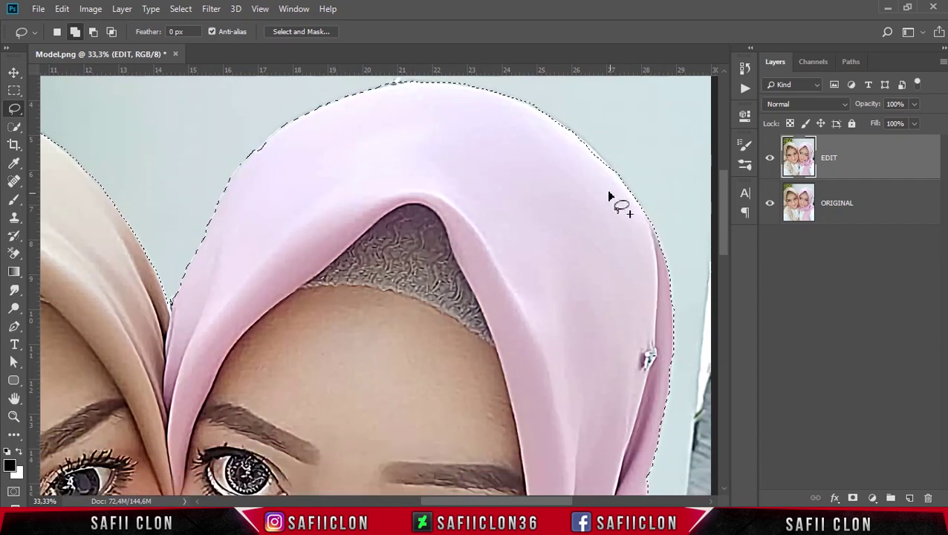
{"action": "left_click_drag", "start_coordinate": [555, 119], "coordinate": [614, 175]}
{"action": "left_click_drag", "start_coordinate": [572, 138], "coordinate": [620, 197]}
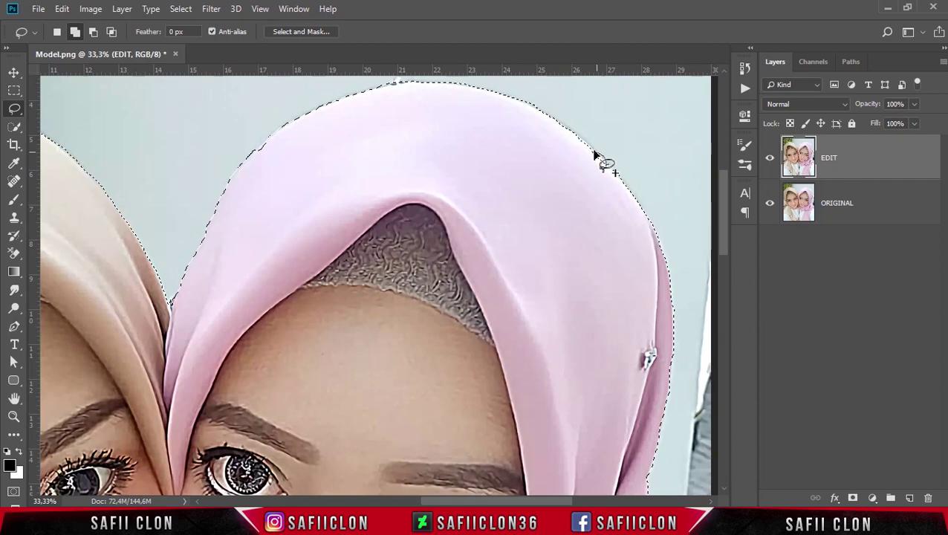
Add the pink hijab's right edge and close the gap in its top outline
{"action": "scroll", "coordinate": [621, 195], "scroll_direction": "down", "scroll_amount": 5}
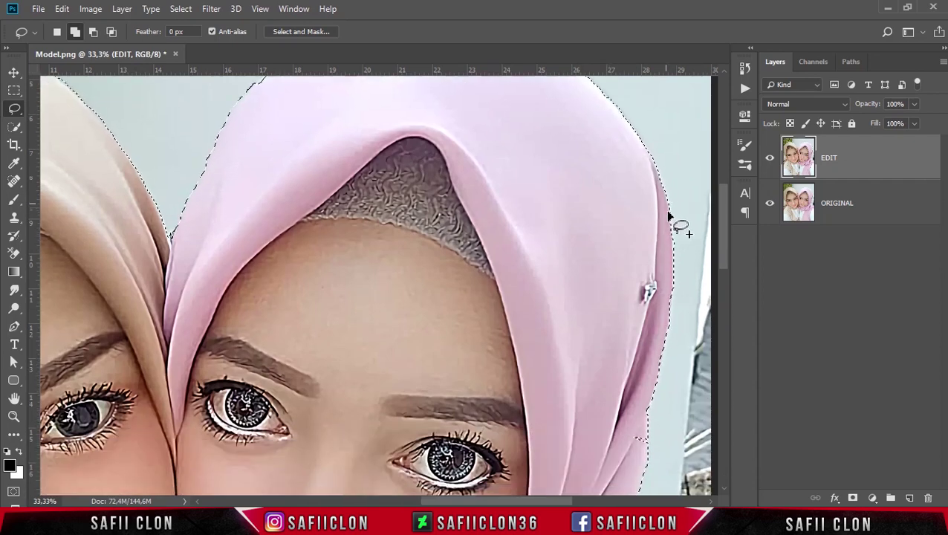
{"action": "scroll", "coordinate": [662, 201], "scroll_direction": "down", "scroll_amount": 5}
{"action": "left_click_drag", "start_coordinate": [646, 289], "coordinate": [642, 294]}
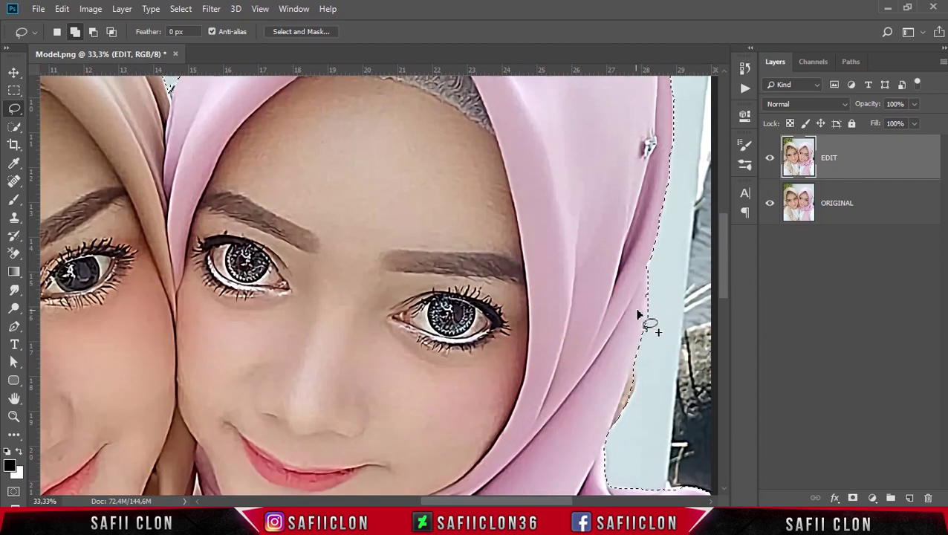
{"action": "scroll", "coordinate": [631, 306], "scroll_direction": "down", "scroll_amount": 5}
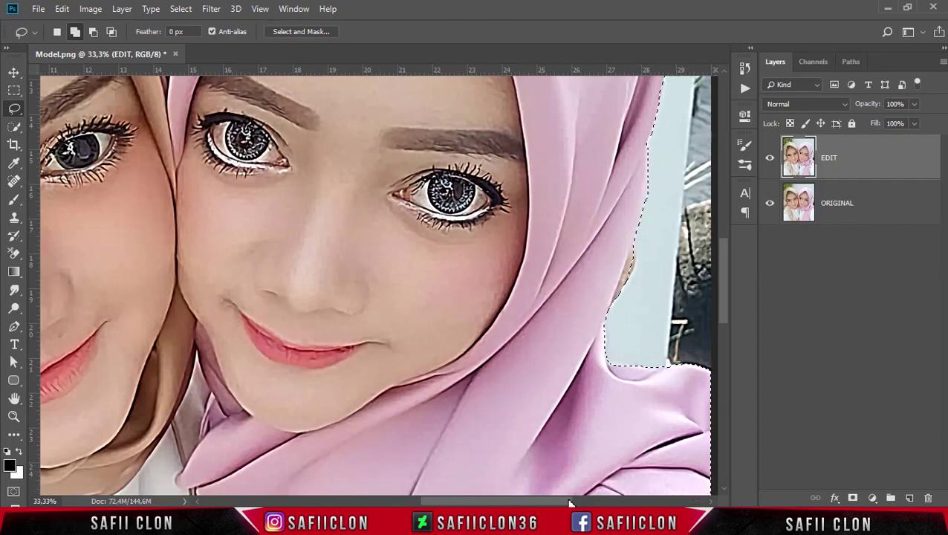
{"action": "scroll", "coordinate": [684, 334], "scroll_direction": "left", "scroll_amount": 5}
{"action": "scroll", "coordinate": [718, 202], "scroll_direction": "up", "scroll_amount": 5}
{"action": "scroll", "coordinate": [654, 199], "scroll_direction": "up", "scroll_amount": 1}
{"action": "left_click_drag", "start_coordinate": [586, 197], "coordinate": [562, 195]}
{"action": "mouse_move", "coordinate": [260, 133]}
{"action": "left_mouse_down"}
{"action": "mouse_move", "coordinate": [286, 148]}
{"action": "mouse_move", "coordinate": [243, 131]}
{"action": "left_mouse_up"}
{"action": "scroll", "coordinate": [387, 178], "scroll_direction": "down", "scroll_amount": 2}
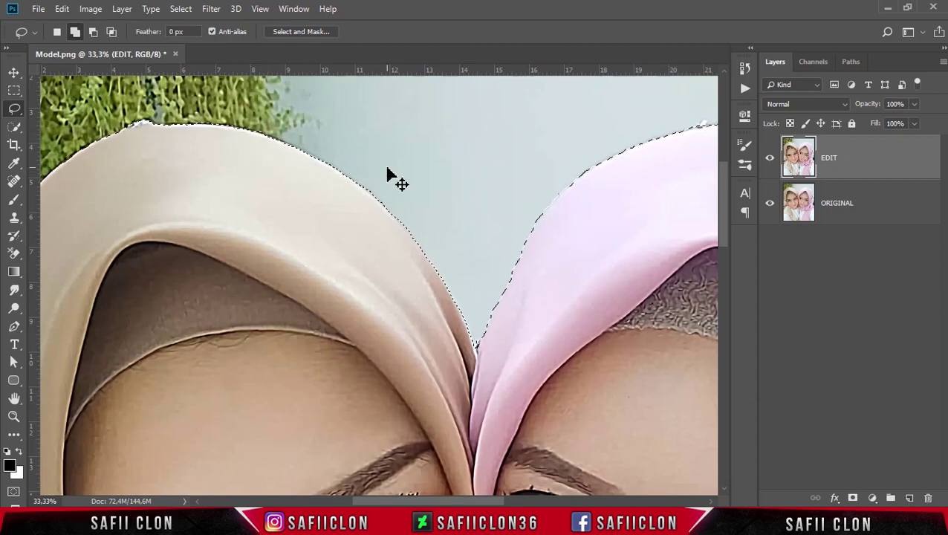
Cut the background strip beside the beige hijab out of the selection
{"action": "scroll", "coordinate": [388, 177], "scroll_direction": "down", "scroll_amount": 3}
{"action": "scroll", "coordinate": [387, 178], "scroll_direction": "up", "scroll_amount": 2}
{"action": "mouse_move", "coordinate": [469, 502]}
{"action": "left_mouse_down"}
{"action": "mouse_move", "coordinate": [480, 502]}
{"action": "mouse_move", "coordinate": [387, 502]}
{"action": "left_mouse_up"}
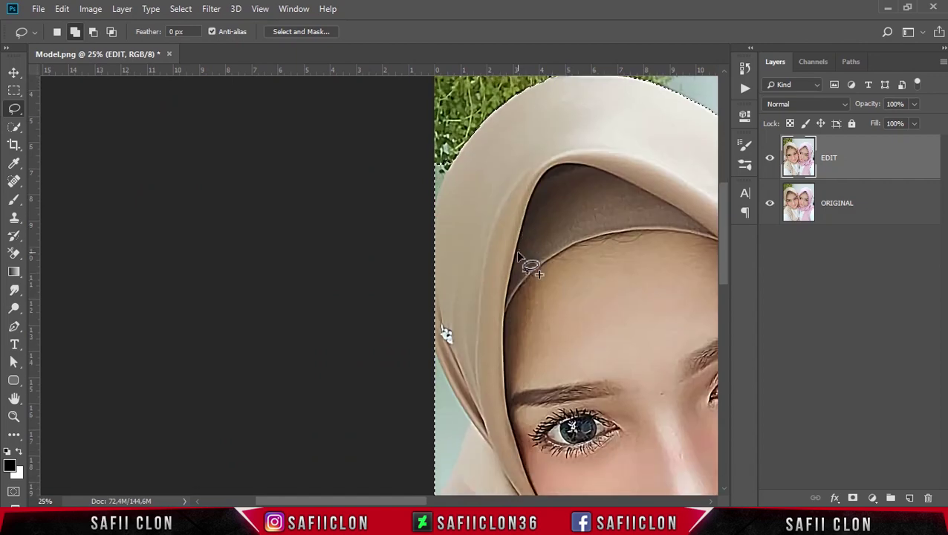
{"action": "scroll", "coordinate": [529, 265], "scroll_direction": "up", "scroll_amount": 1}
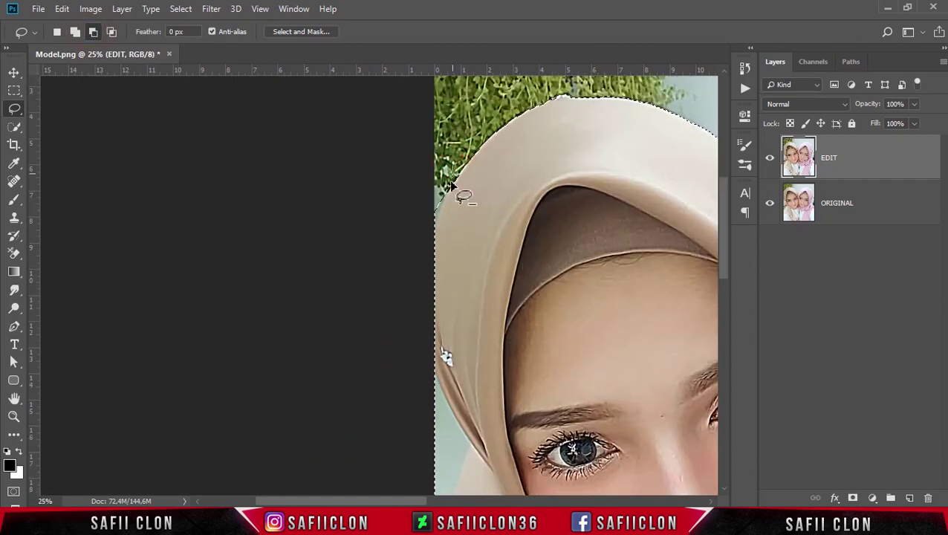
{"action": "scroll", "coordinate": [454, 143], "scroll_direction": "down", "scroll_amount": 3}
{"action": "scroll", "coordinate": [446, 137], "scroll_direction": "down", "scroll_amount": 1}
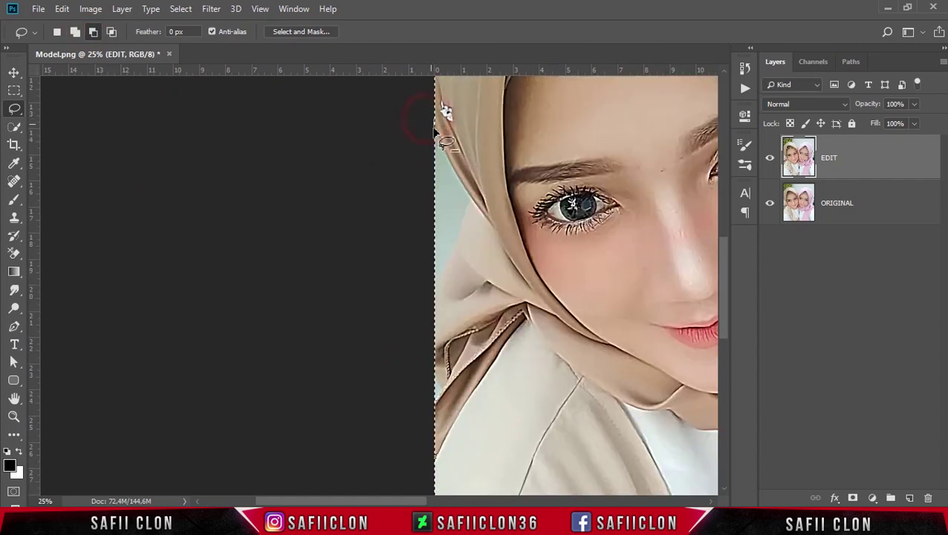
{"action": "left_click_drag", "start_coordinate": [436, 283], "coordinate": [462, 192]}
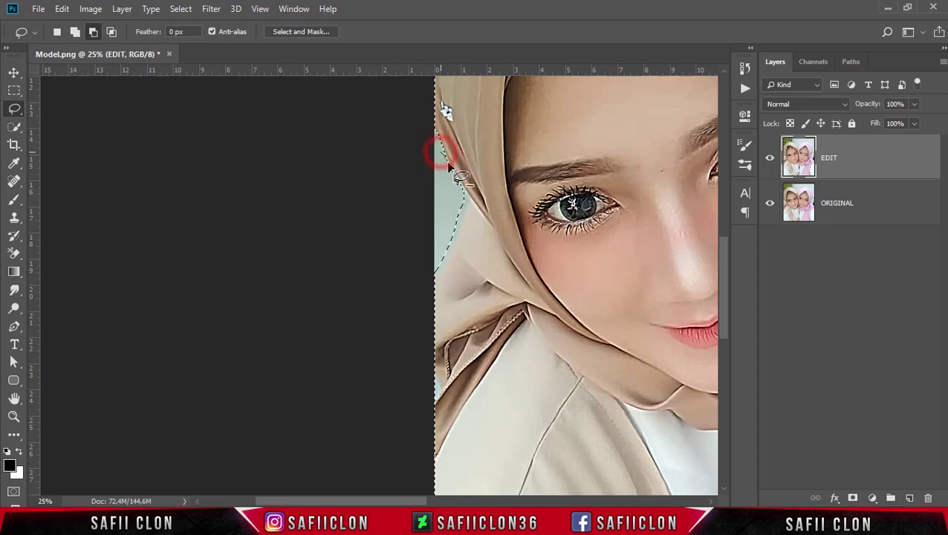
Retrace the cut down the beige hijab's left edge, then zoom out to the whole image
{"action": "right_click", "coordinate": [478, 197]}
{"action": "left_click", "coordinate": [455, 197]}
{"action": "left_click_drag", "start_coordinate": [444, 106], "coordinate": [444, 274]}
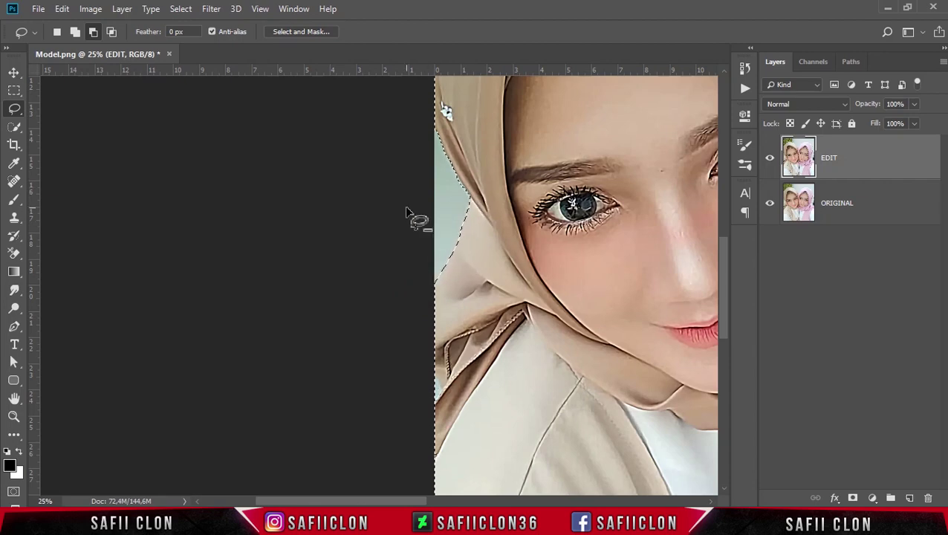
{"action": "key", "text": "ctrl+minus"}
{"action": "key", "text": "ctrl+plus"}
{"action": "left_click_drag", "start_coordinate": [445, 110], "coordinate": [436, 381]}
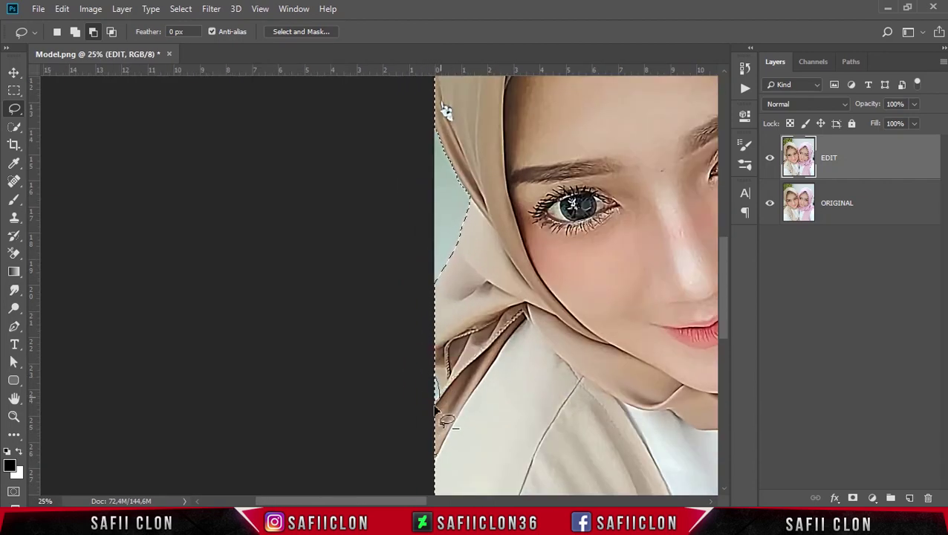
{"action": "key", "text": "ctrl+minus"}
{"action": "key", "text": "ctrl+minus"}
{"action": "key", "text": "ctrl+minus"}
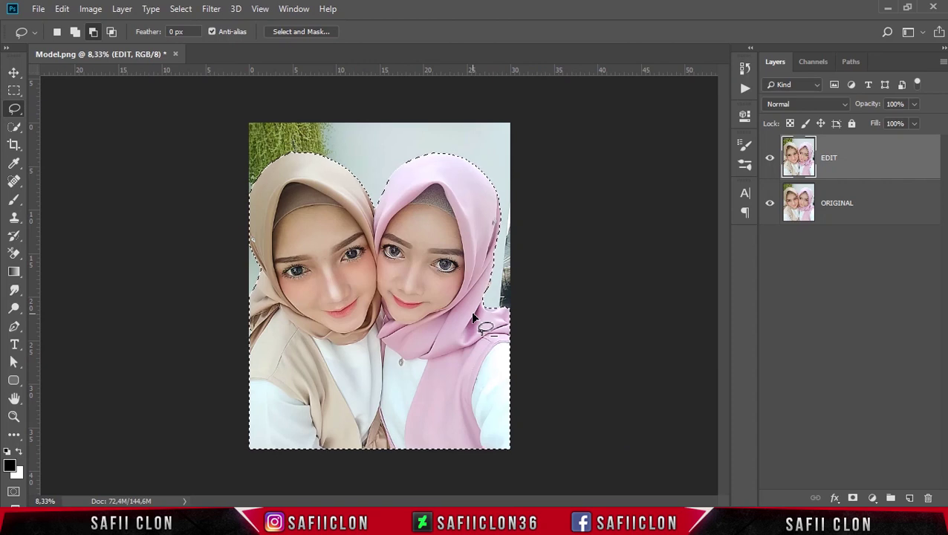
Mask the EDIT layer from the selection, then hide ORIGINAL to check the cutout on transparency
{"action": "left_click", "coordinate": [13, 73]}
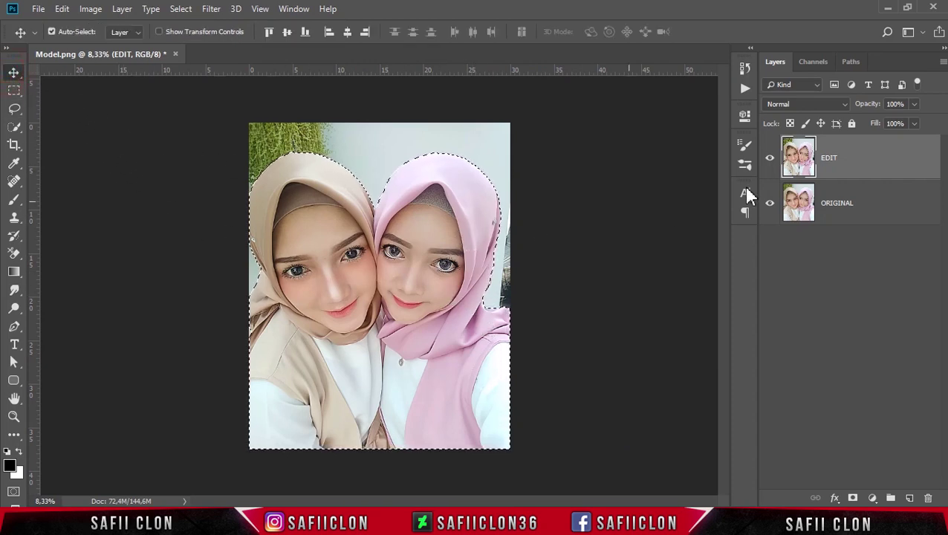
{"action": "left_click", "coordinate": [858, 155]}
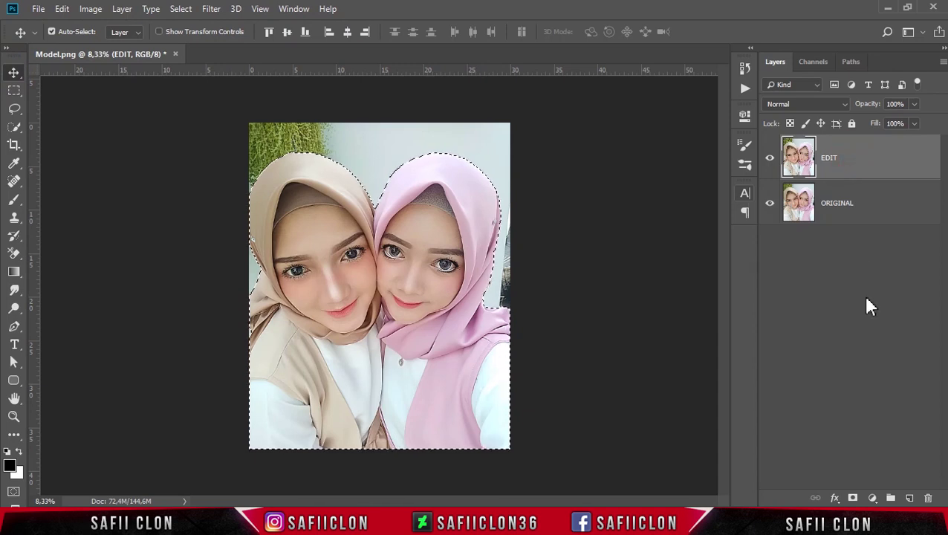
{"action": "left_click", "coordinate": [853, 498]}
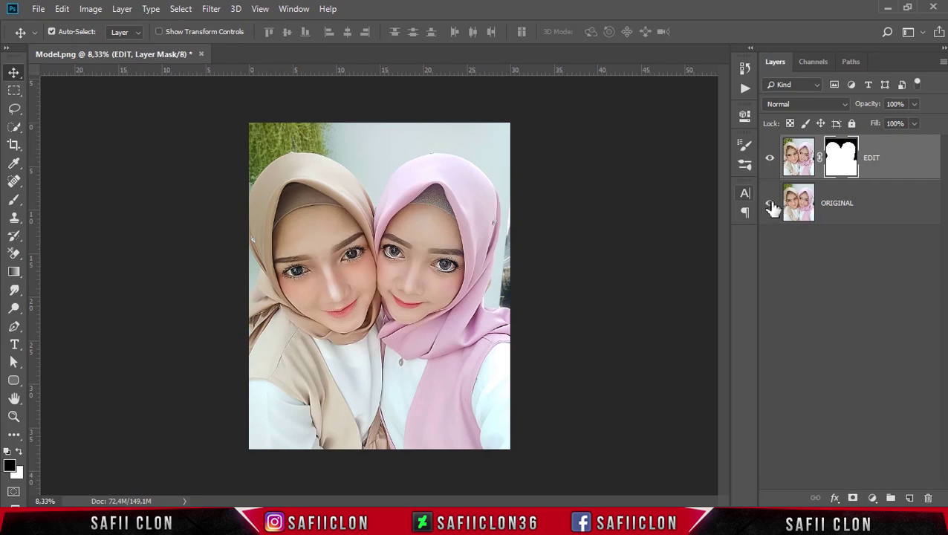
{"action": "left_click", "coordinate": [769, 203]}
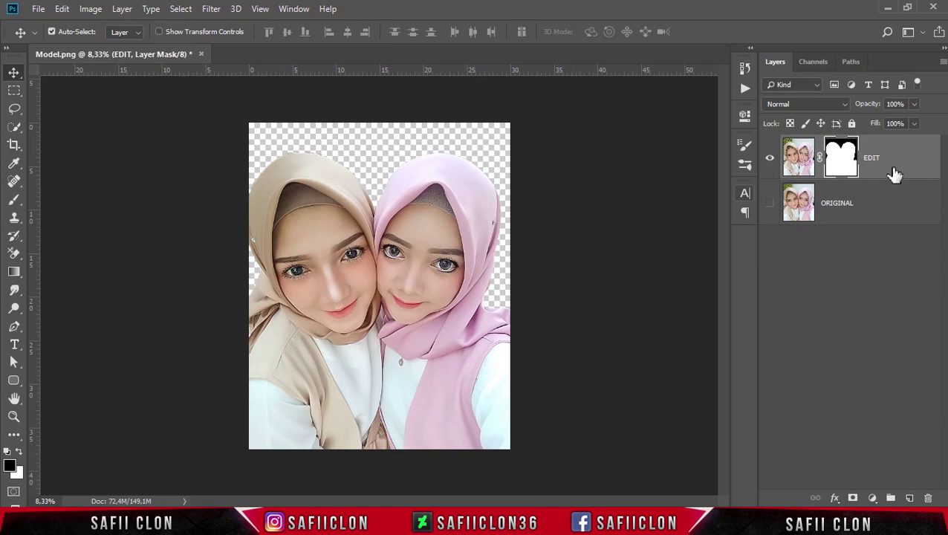
Open Select and Mask from the EDIT layer's mask and set View opacity to 36%
{"action": "right_click", "coordinate": [840, 156]}
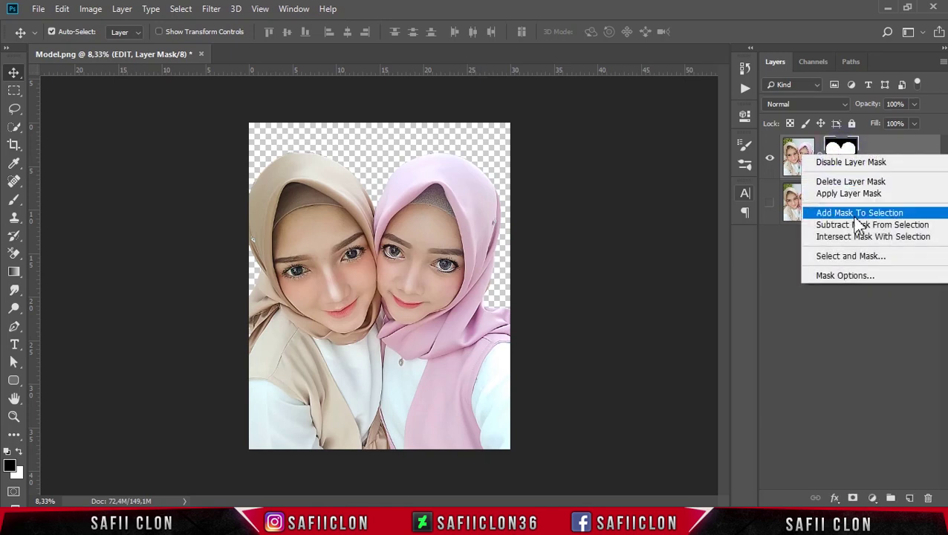
{"action": "left_click", "coordinate": [851, 260]}
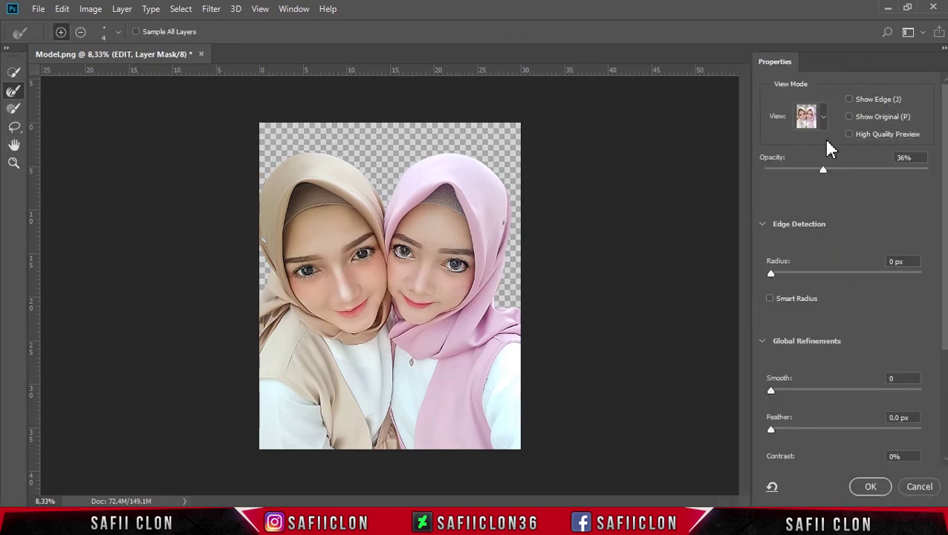
{"action": "left_click", "coordinate": [824, 118]}
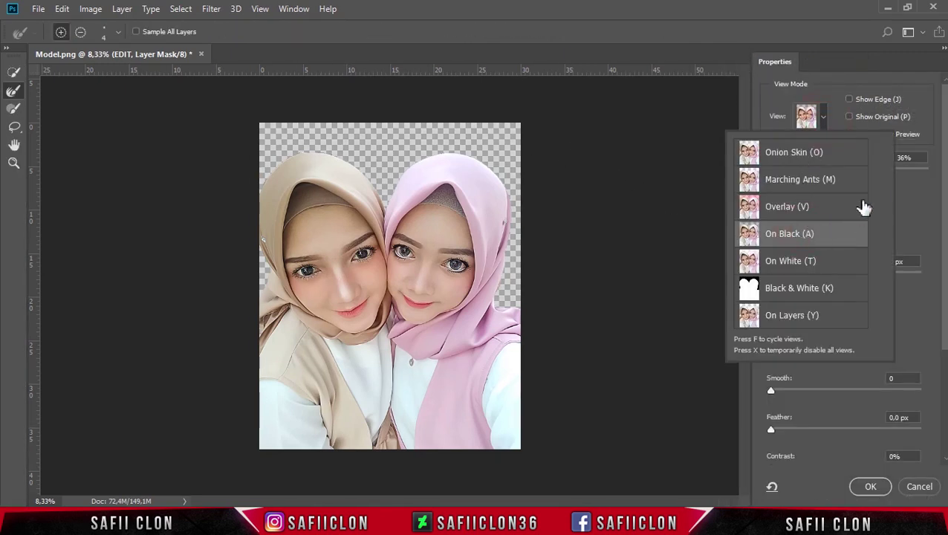
{"action": "left_click", "coordinate": [823, 119]}
{"action": "left_click_drag", "start_coordinate": [849, 173], "coordinate": [810, 168]}
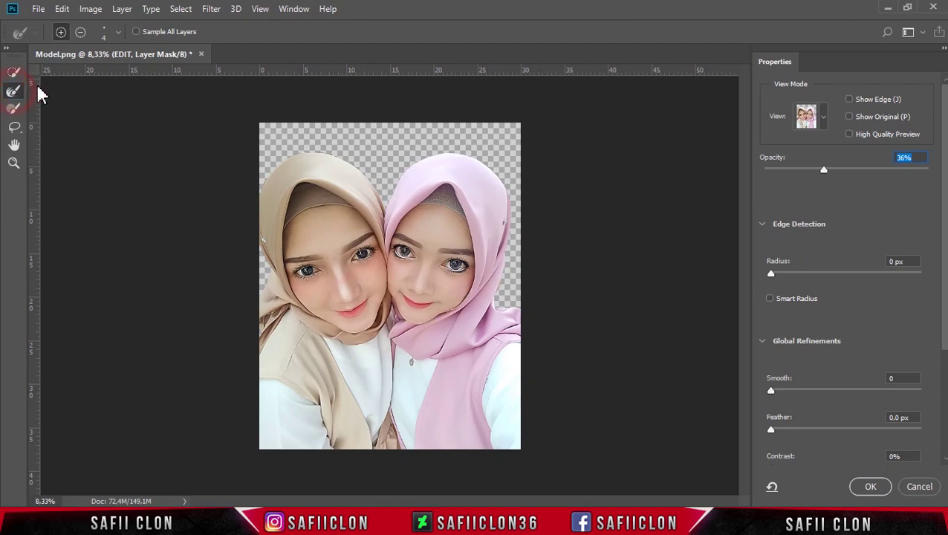
Set the Refine Edge Brush to 30 px and refine the beige hijab's left and top edges
{"action": "left_click", "coordinate": [118, 32]}
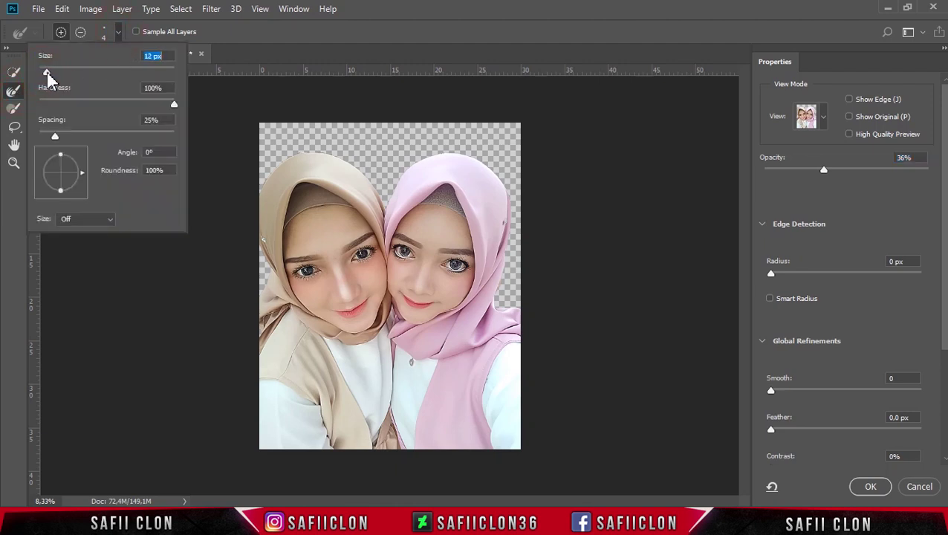
{"action": "left_click", "coordinate": [226, 31]}
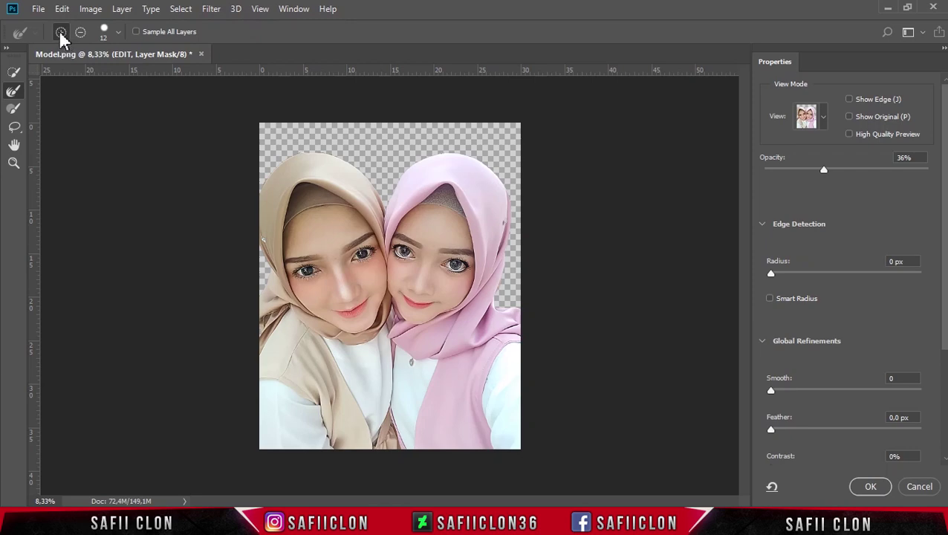
{"action": "key", "text": "ctrl+plus"}
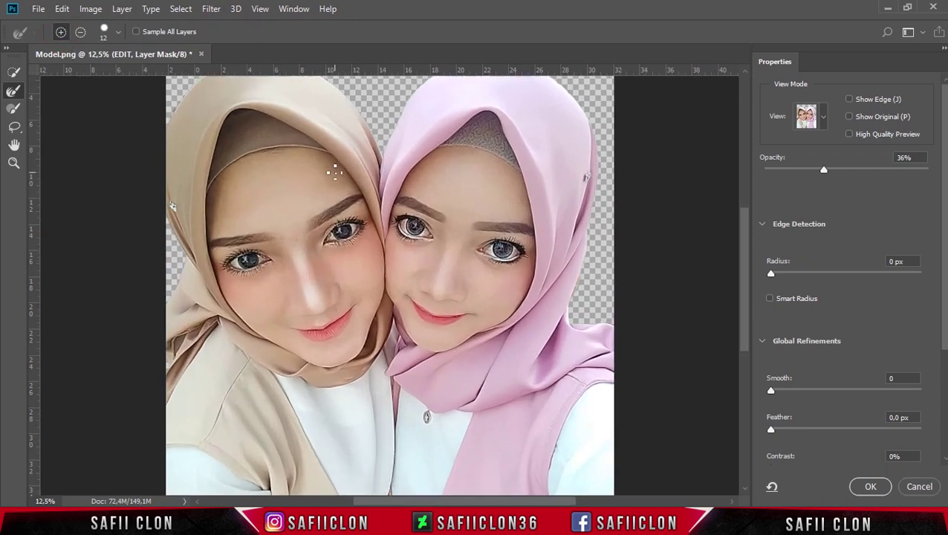
{"action": "scroll", "coordinate": [336, 174], "scroll_direction": "up", "scroll_amount": 2}
{"action": "scroll", "coordinate": [333, 171], "scroll_direction": "up", "scroll_amount": 1}
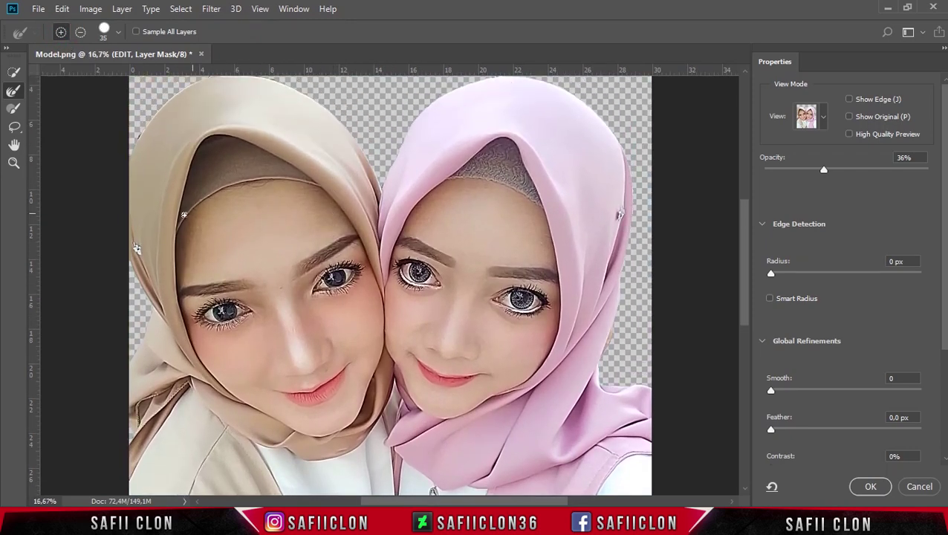
{"action": "scroll", "coordinate": [183, 221], "scroll_direction": "up", "scroll_amount": 2}
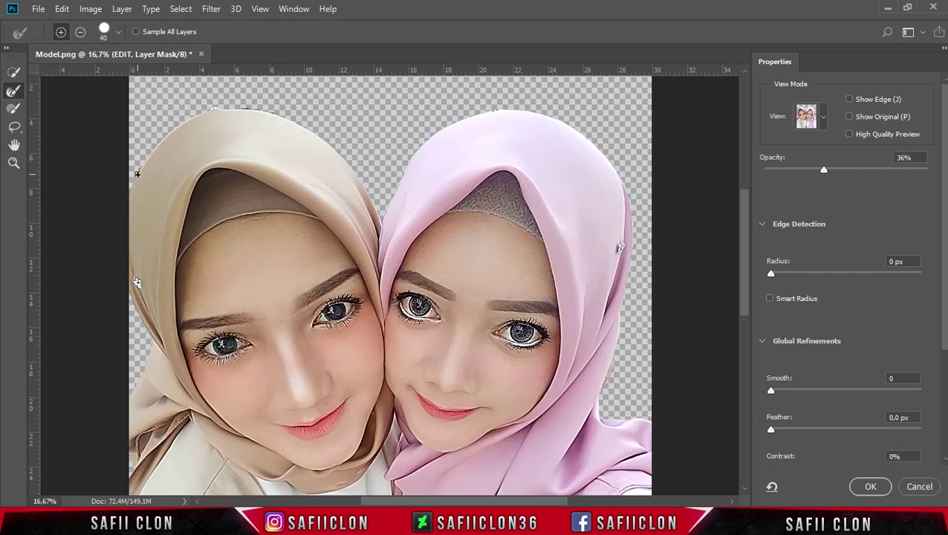
{"action": "left_click_drag", "start_coordinate": [139, 173], "coordinate": [148, 172]}
{"action": "scroll", "coordinate": [168, 181], "scroll_direction": "up", "scroll_amount": 2}
{"action": "scroll", "coordinate": [229, 172], "scroll_direction": "up", "scroll_amount": 1}
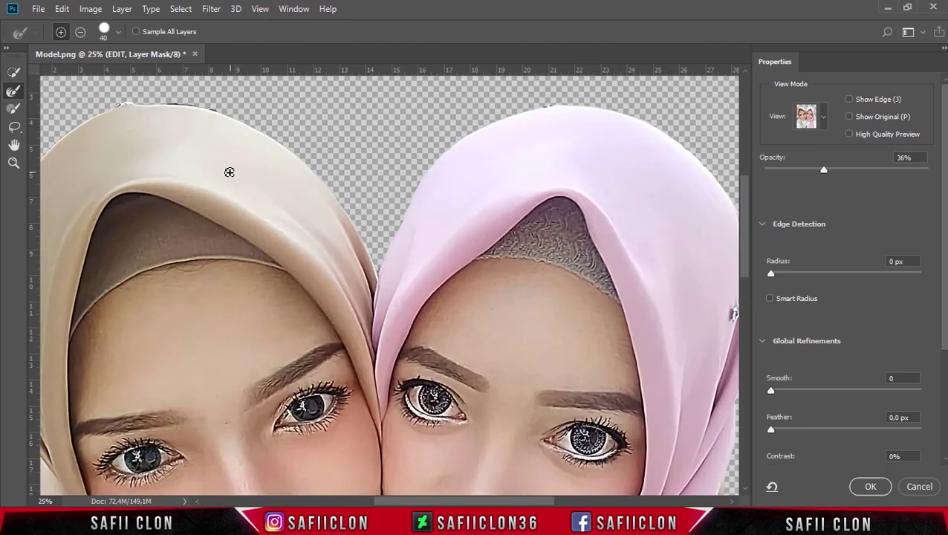
{"action": "scroll", "coordinate": [245, 233], "scroll_direction": "up", "scroll_amount": 1}
{"action": "scroll", "coordinate": [163, 172], "scroll_direction": "up", "scroll_amount": 1}
{"action": "left_click", "coordinate": [163, 171]}
{"action": "key", "text": "bracketleft"}
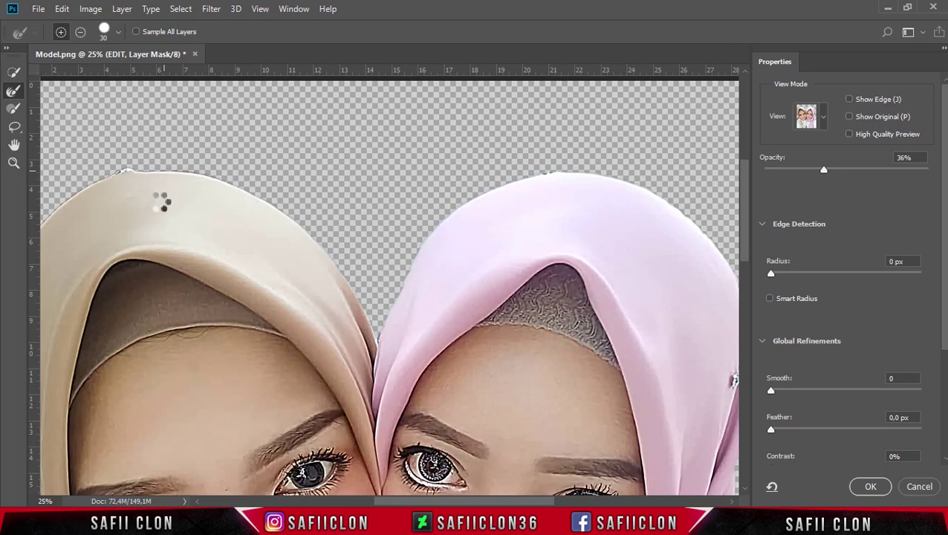
{"action": "left_click", "coordinate": [379, 334]}
Refine the pink hijab's top edge and raise View opacity to 100%
{"action": "left_click_drag", "start_coordinate": [520, 503], "coordinate": [557, 503]}
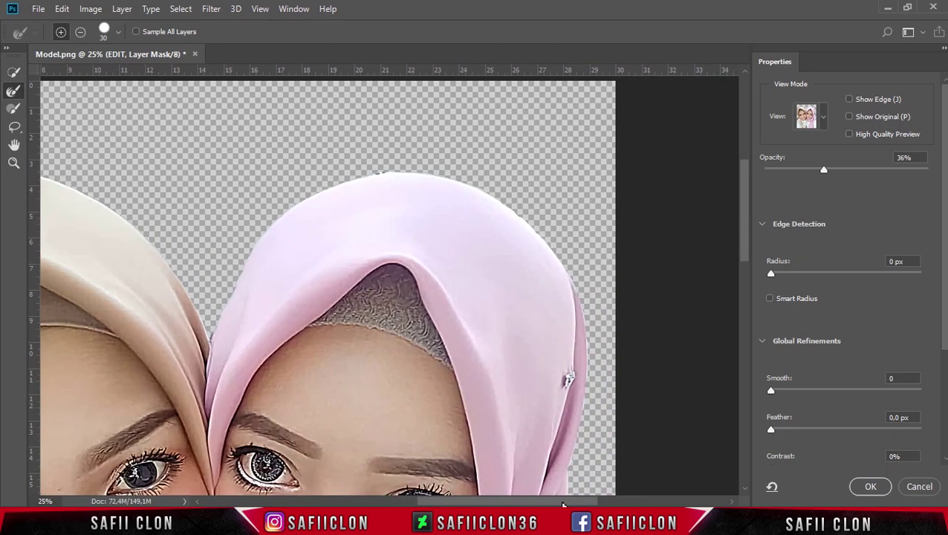
{"action": "scroll", "coordinate": [573, 296], "scroll_direction": "down", "scroll_amount": 1}
{"action": "left_click", "coordinate": [289, 175]}
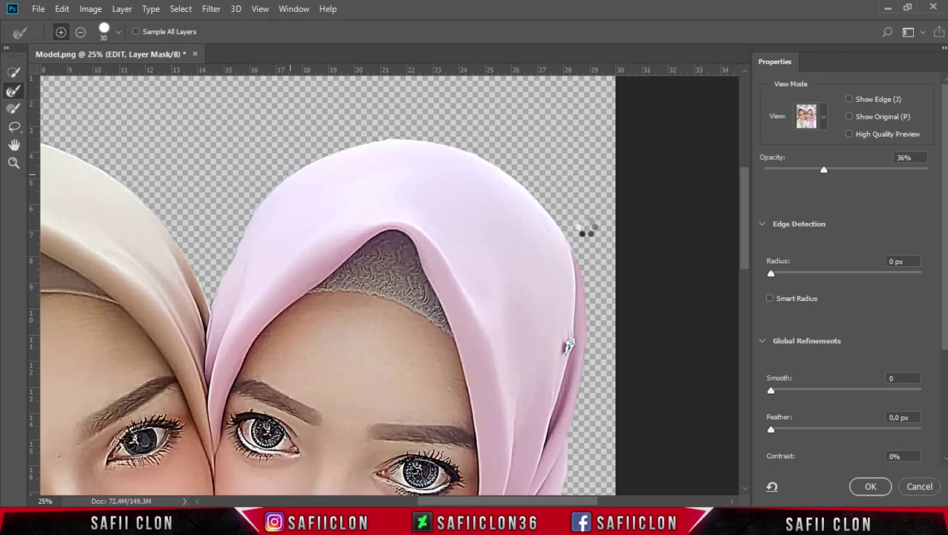
{"action": "key", "text": "ctrl+minus"}
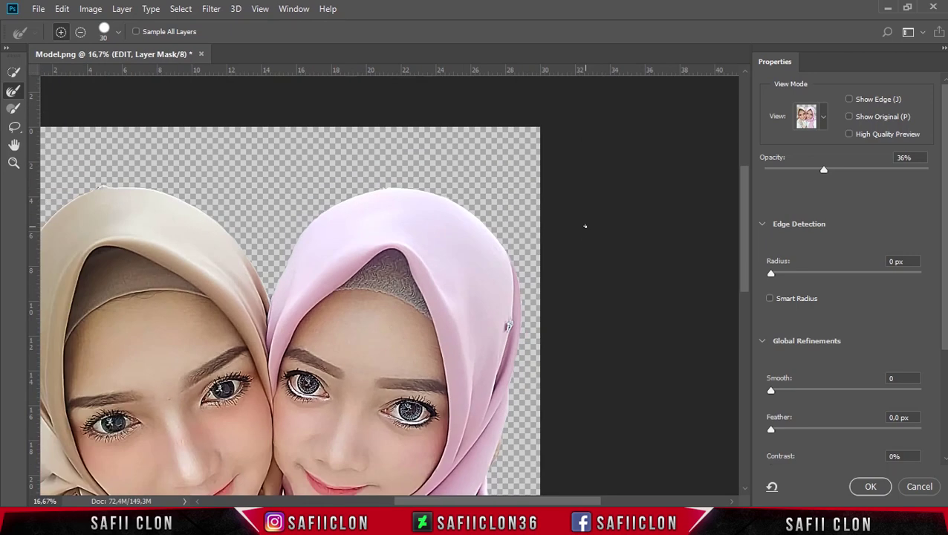
{"action": "left_click_drag", "start_coordinate": [824, 170], "coordinate": [929, 170]}
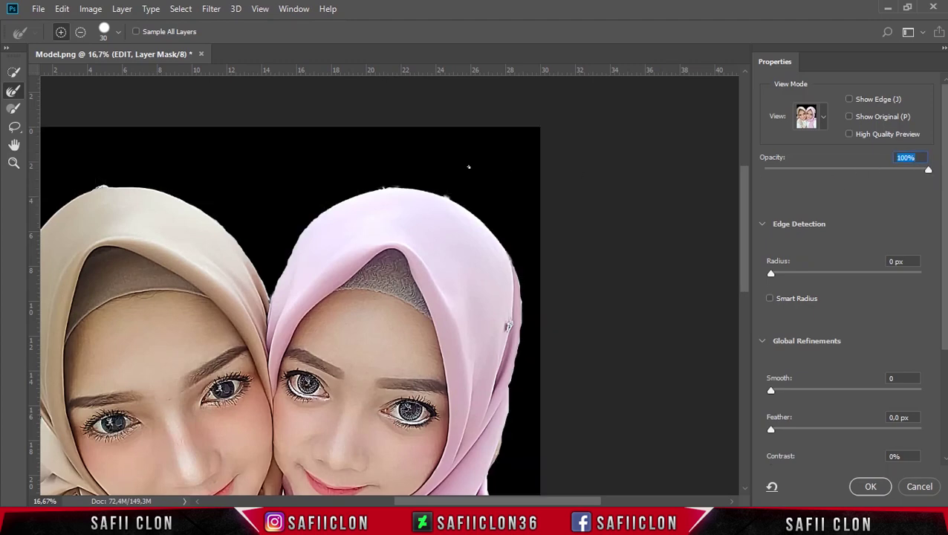
Refine the pink hijab's top, right and lower-right outline against the black preview
{"action": "key", "text": "ctrl+plus"}
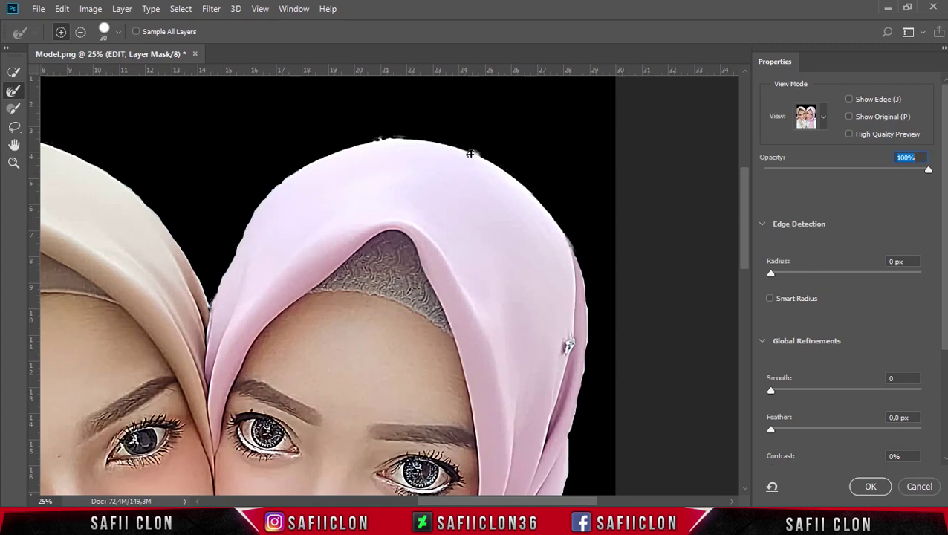
{"action": "left_click_drag", "start_coordinate": [741, 221], "coordinate": [743, 246]}
{"action": "left_click_drag", "start_coordinate": [469, 105], "coordinate": [479, 106]}
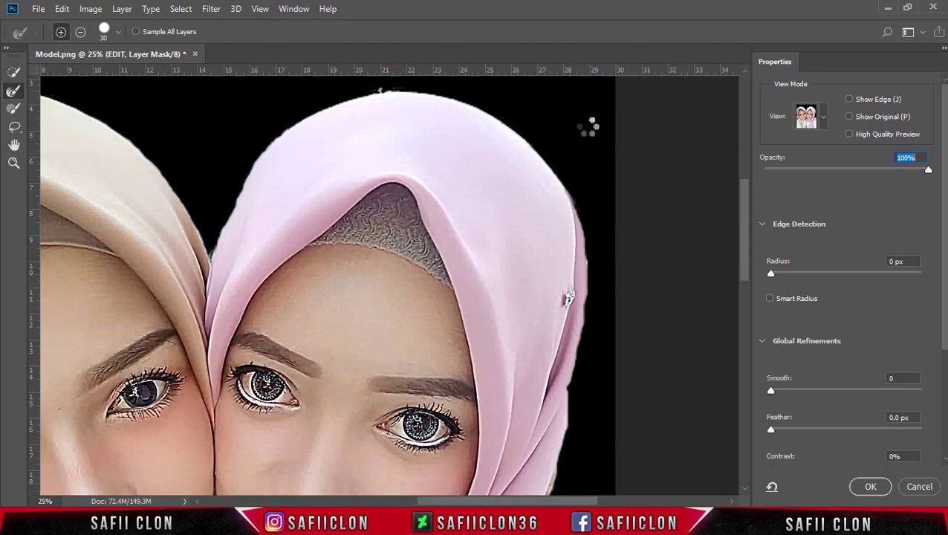
{"action": "left_click_drag", "start_coordinate": [746, 262], "coordinate": [624, 317]}
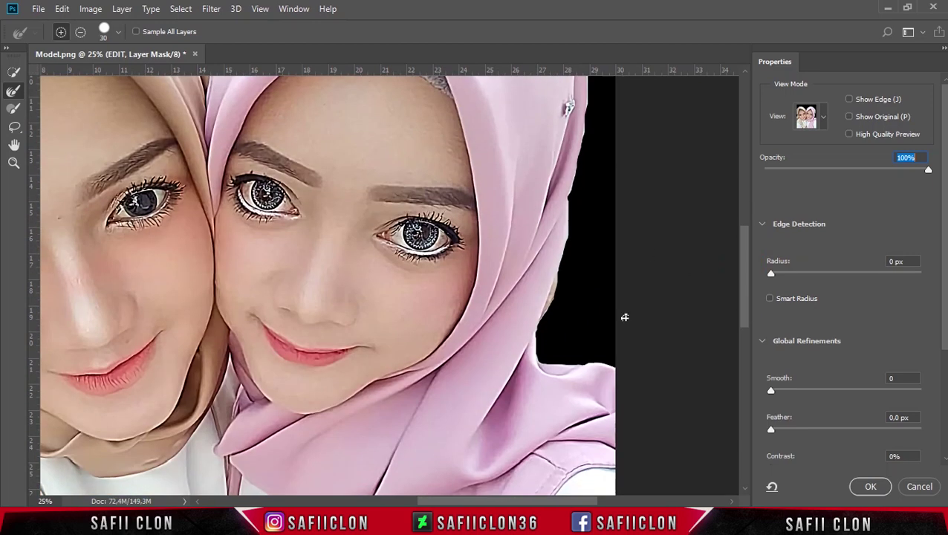
{"action": "left_click_drag", "start_coordinate": [540, 323], "coordinate": [547, 308]}
{"action": "mouse_move", "coordinate": [745, 281]}
{"action": "left_mouse_down"}
{"action": "mouse_move", "coordinate": [749, 234]}
{"action": "mouse_move", "coordinate": [755, 243]}
{"action": "left_mouse_up"}
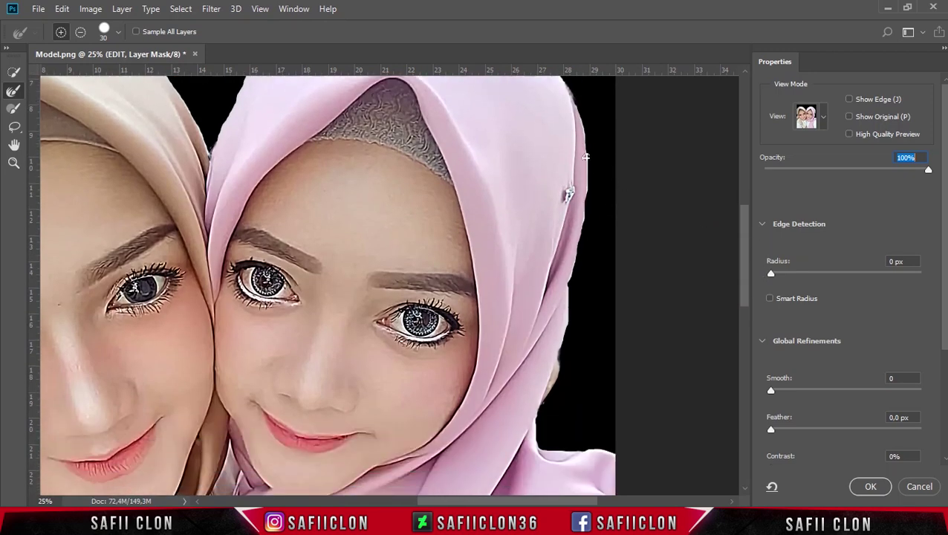
{"action": "left_click_drag", "start_coordinate": [587, 158], "coordinate": [587, 177]}
{"action": "left_click_drag", "start_coordinate": [587, 196], "coordinate": [627, 207]}
{"action": "scroll", "coordinate": [776, 322], "scroll_direction": "down", "scroll_amount": 4}
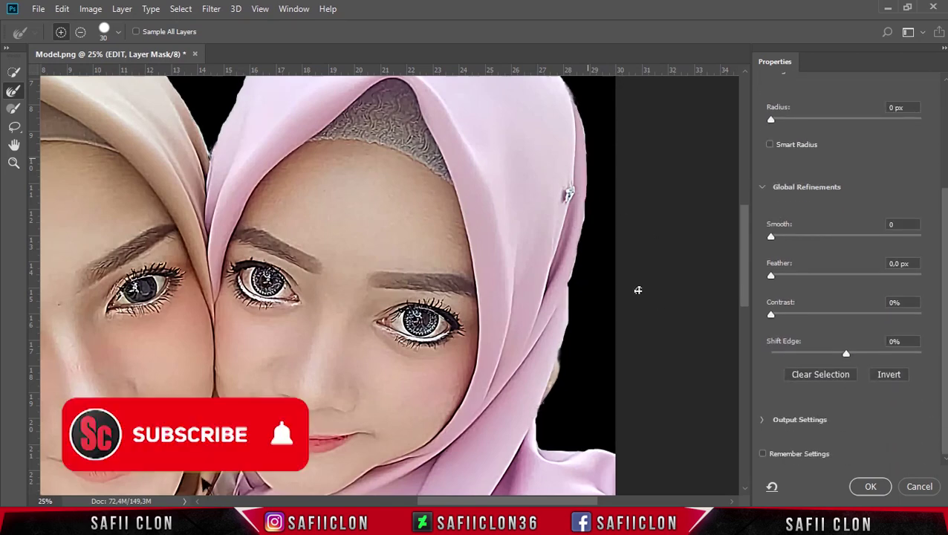
Set Global Refinements Contrast to 10% and Shift Edge to -43%, then apply the mask
{"action": "key", "text": "ctrl+minus"}
{"action": "left_click_drag", "start_coordinate": [847, 354], "coordinate": [828, 355]}
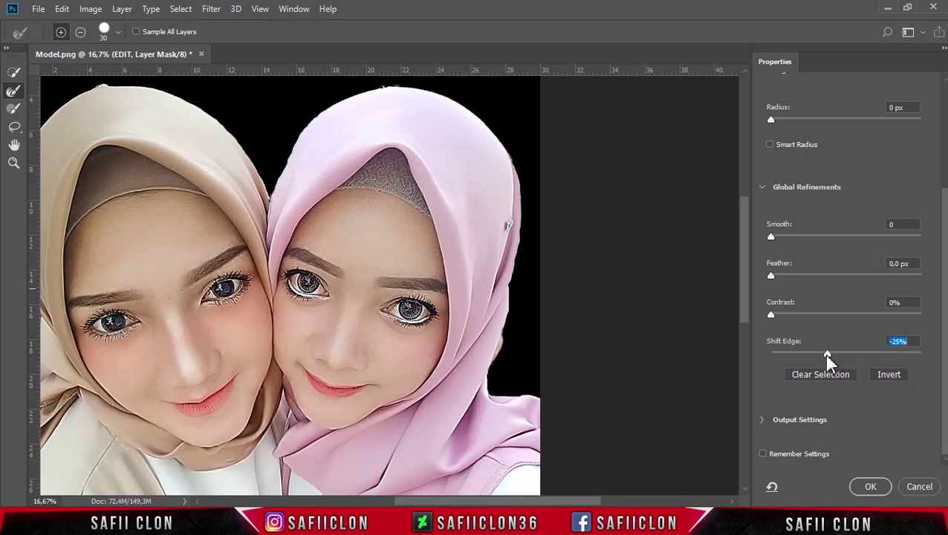
{"action": "left_click_drag", "start_coordinate": [828, 361], "coordinate": [825, 361]}
{"action": "left_click_drag", "start_coordinate": [773, 317], "coordinate": [786, 318]}
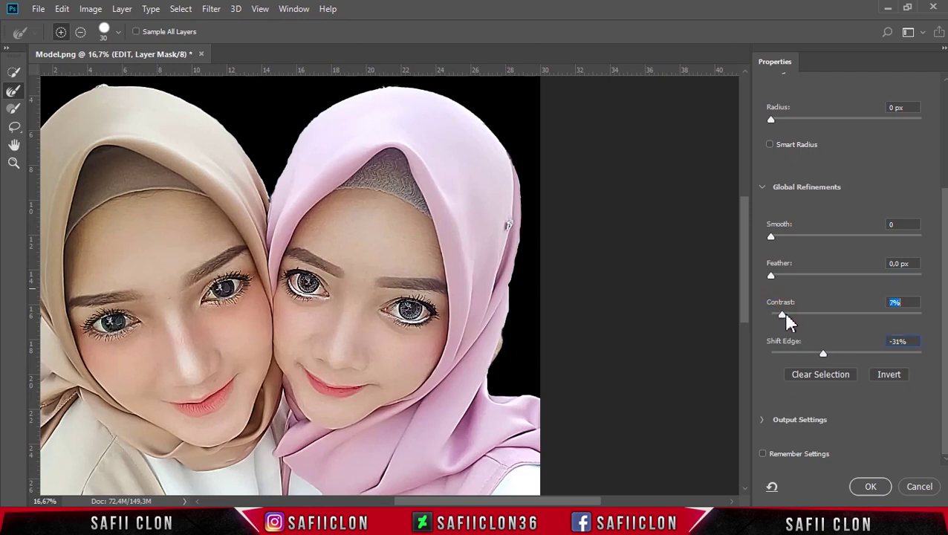
{"action": "left_click", "coordinate": [816, 357]}
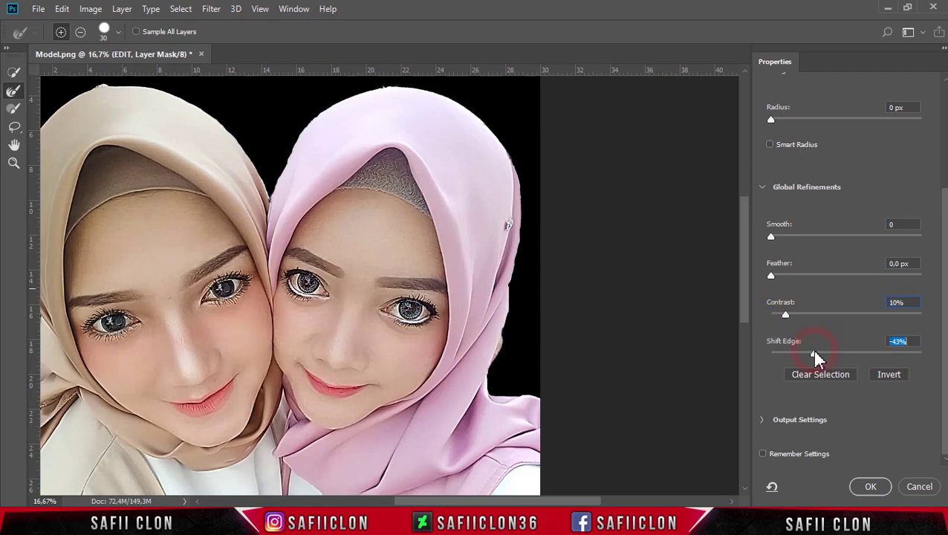
{"action": "left_click_drag", "start_coordinate": [593, 503], "coordinate": [573, 503]}
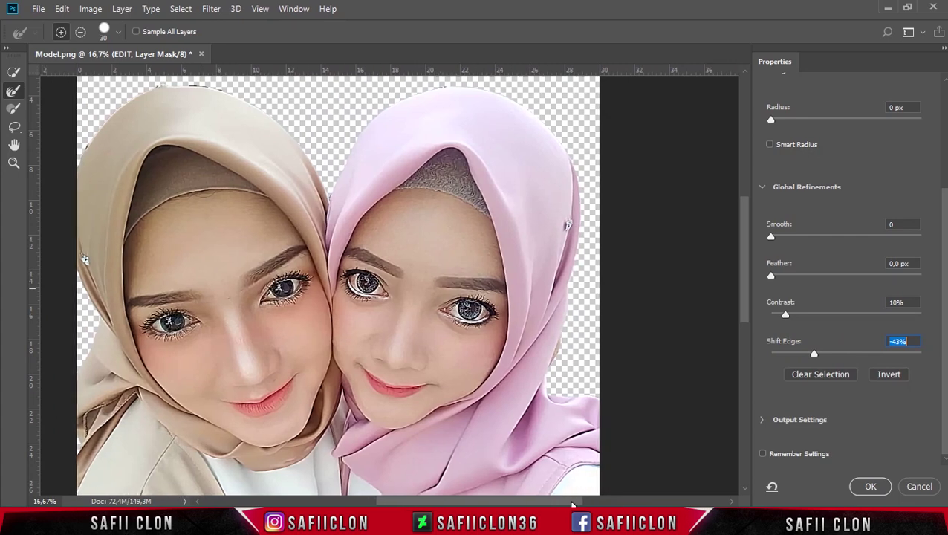
{"action": "left_click", "coordinate": [871, 488]}
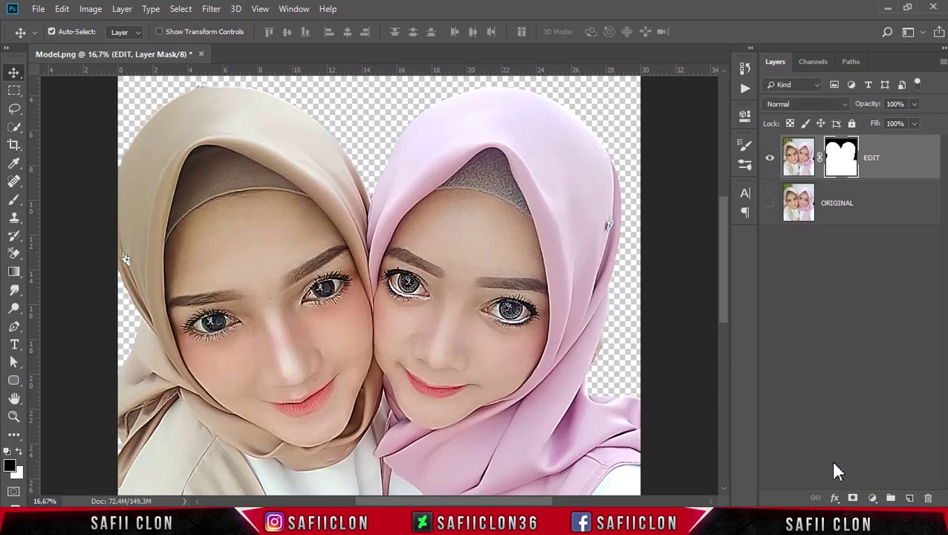
Add a #222222 Solid Color fill layer above ORIGINAL, then reselect the EDIT layer
{"action": "left_click_drag", "start_coordinate": [723, 302], "coordinate": [726, 287]}
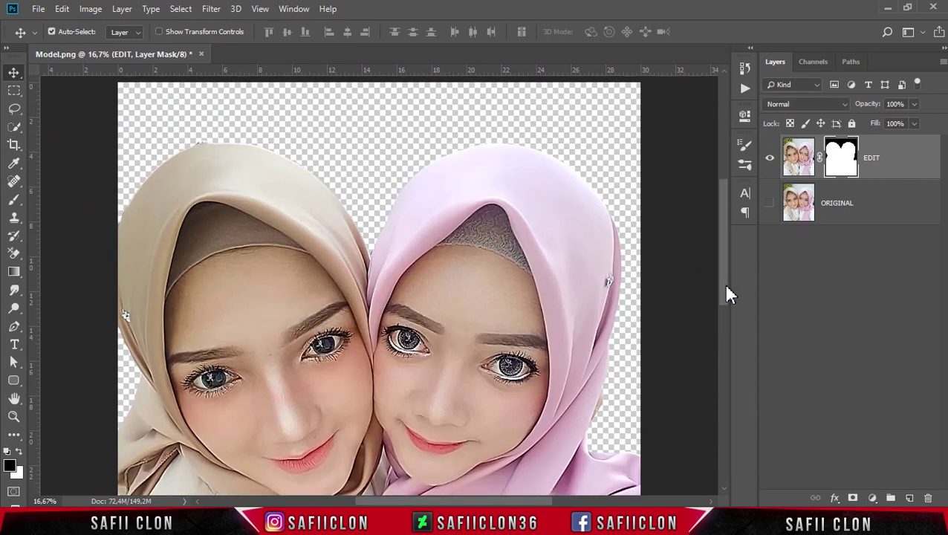
{"action": "key", "text": "ctrl+minus"}
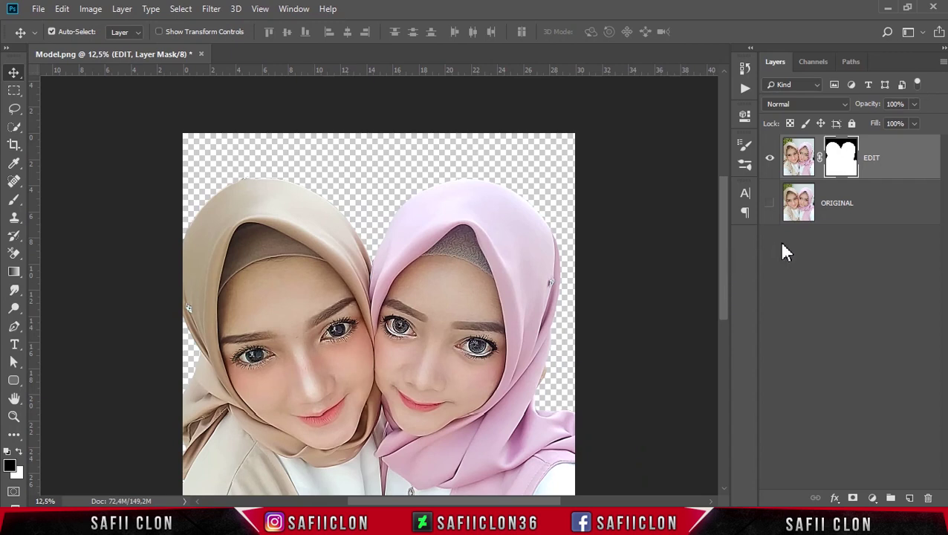
{"action": "left_click", "coordinate": [882, 211]}
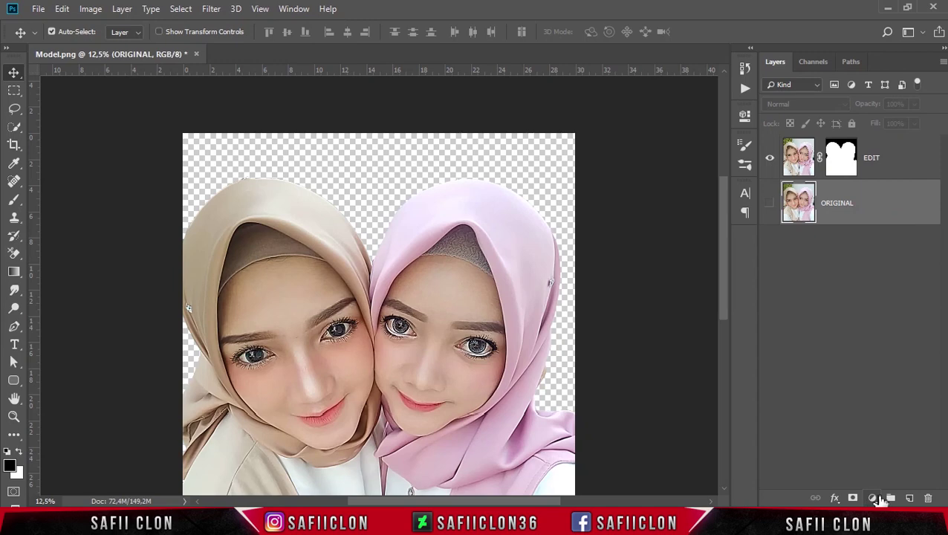
{"action": "left_click", "coordinate": [873, 499]}
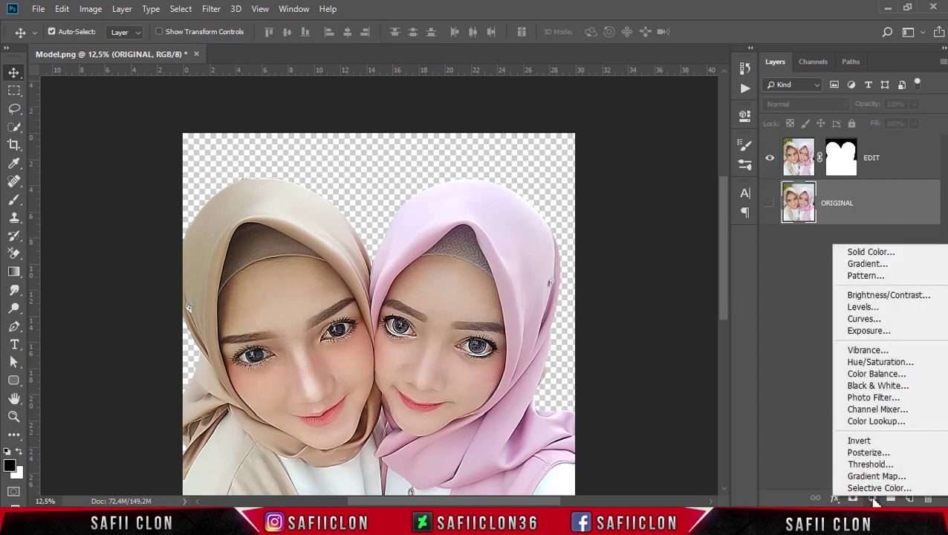
{"action": "left_click", "coordinate": [888, 254]}
{"action": "left_click_drag", "start_coordinate": [614, 239], "coordinate": [570, 246]}
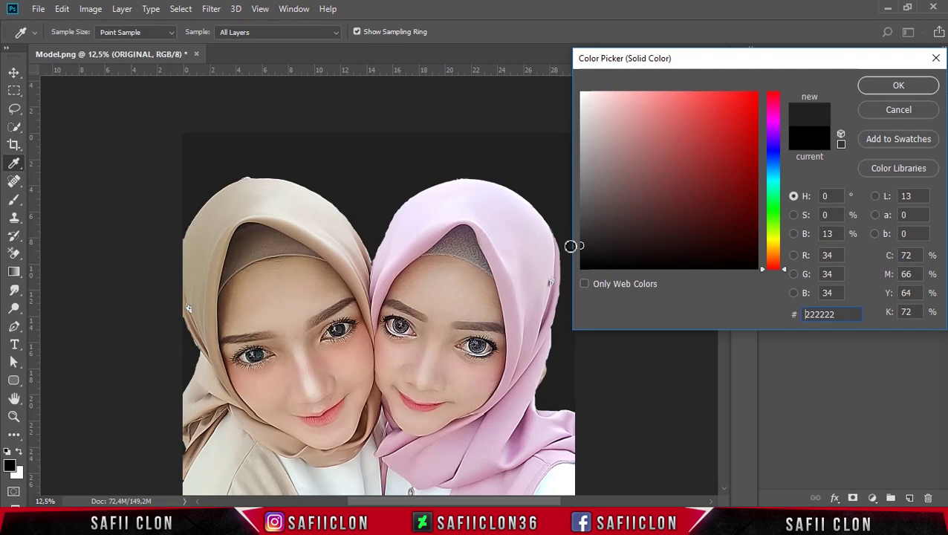
{"action": "left_click", "coordinate": [895, 87]}
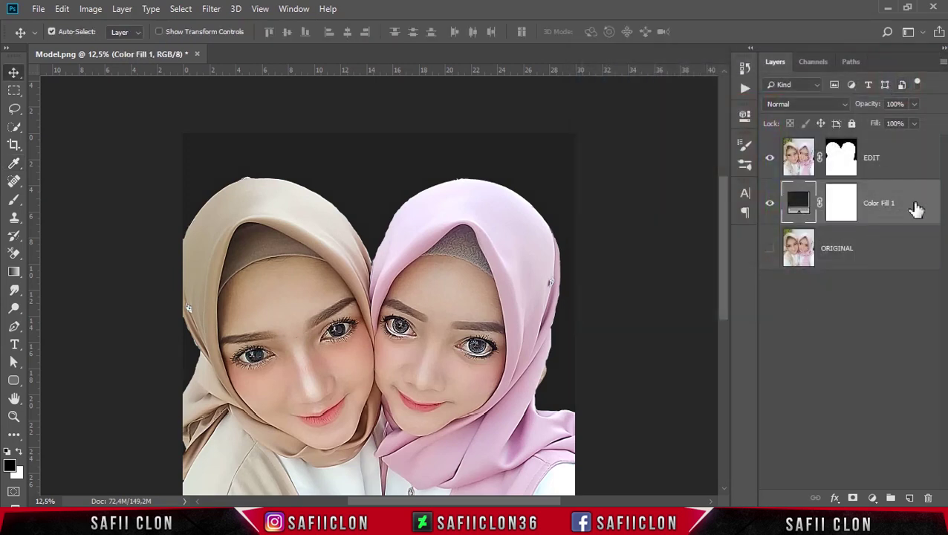
{"action": "left_click", "coordinate": [915, 205]}
{"action": "left_click", "coordinate": [907, 160]}
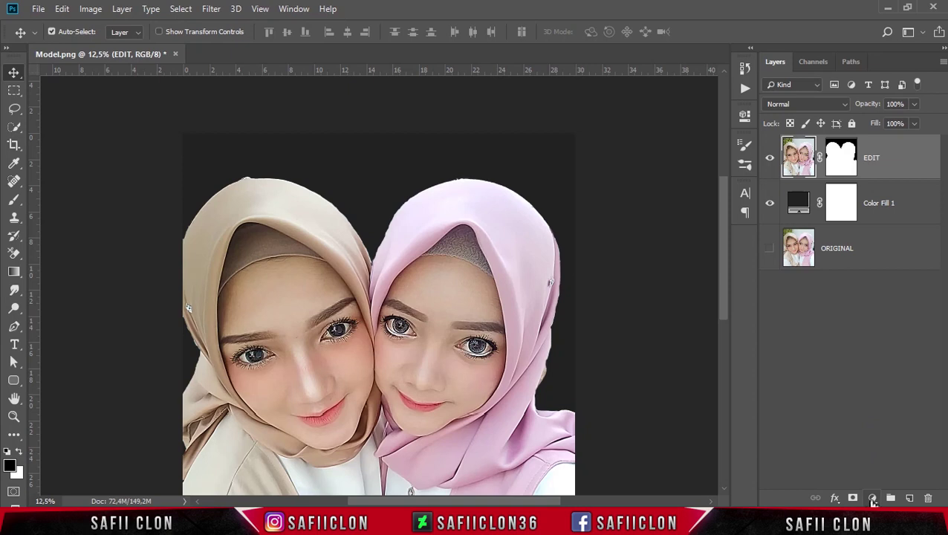
{"action": "left_click", "coordinate": [875, 499]}
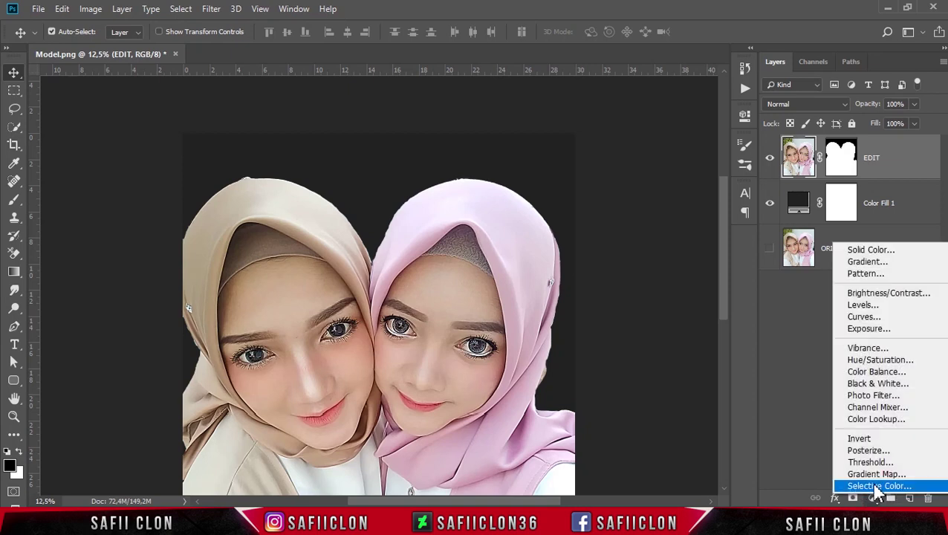
Add a Selective Color layer clipped to EDIT with Black +21 on Blacks, toggling it to compare
{"action": "left_click", "coordinate": [879, 486]}
{"action": "scroll", "coordinate": [479, 343], "scroll_direction": "down", "scroll_amount": 3}
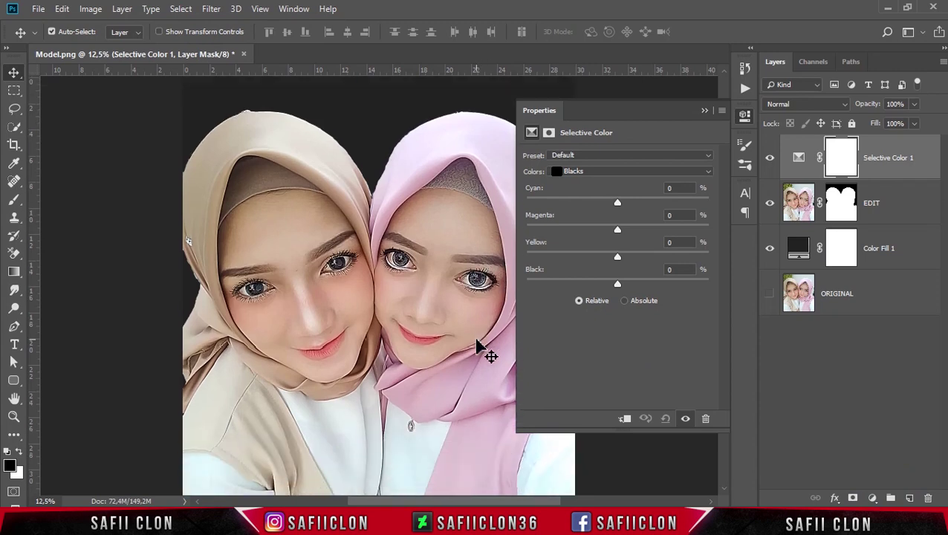
{"action": "scroll", "coordinate": [479, 344], "scroll_direction": "down", "scroll_amount": 1}
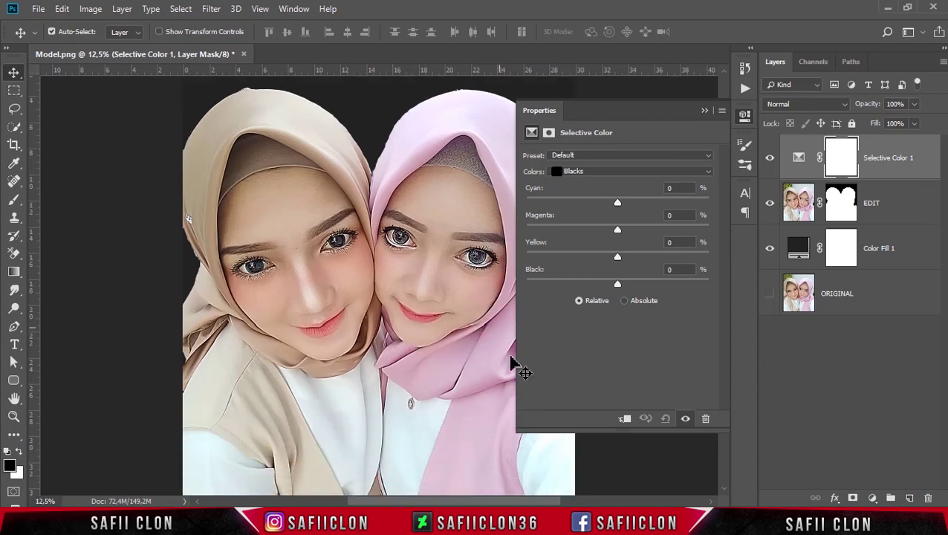
{"action": "left_click", "coordinate": [626, 419]}
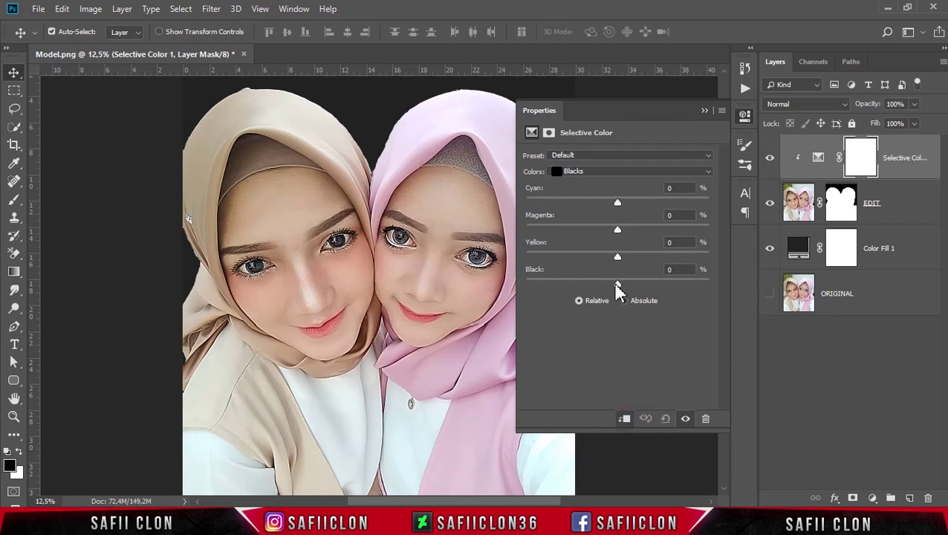
{"action": "left_click_drag", "start_coordinate": [617, 283], "coordinate": [637, 282]}
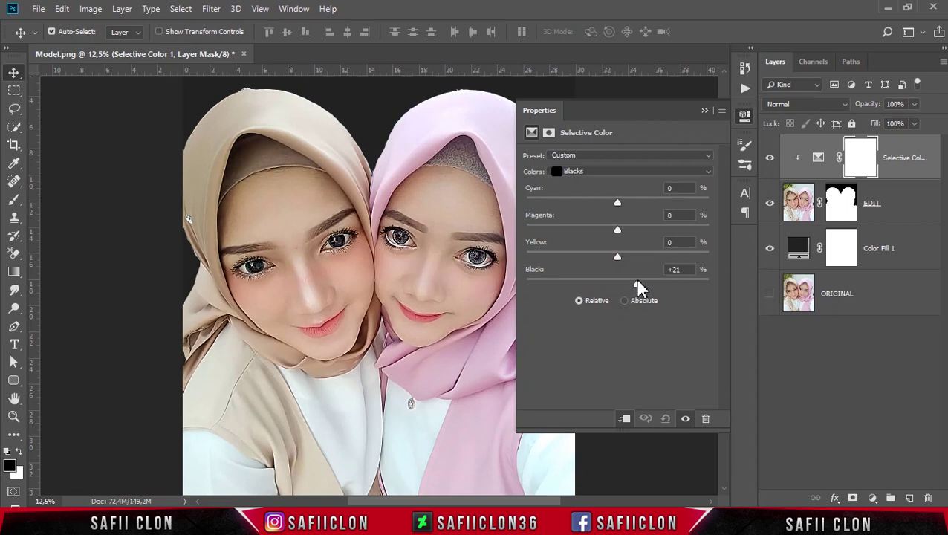
{"action": "left_click", "coordinate": [704, 111]}
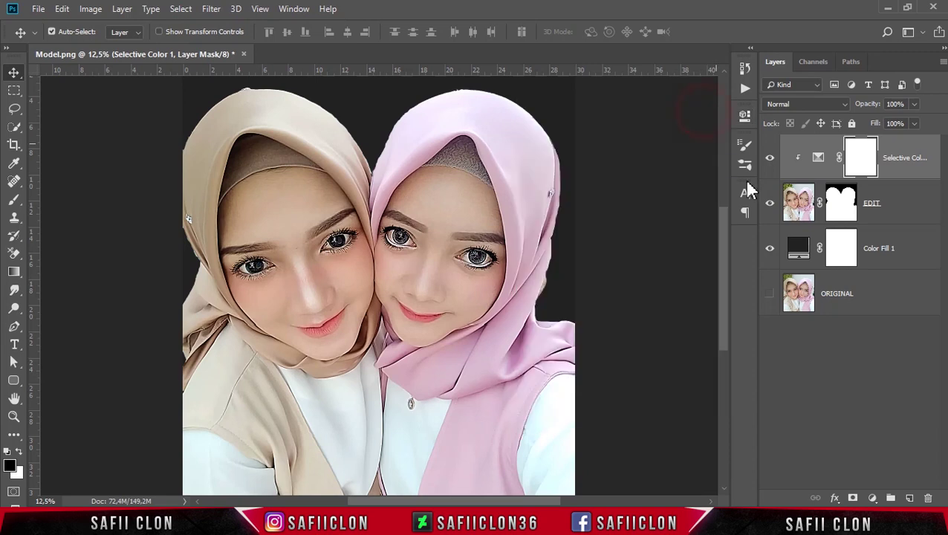
{"action": "left_click", "coordinate": [770, 158]}
{"action": "left_click", "coordinate": [873, 499]}
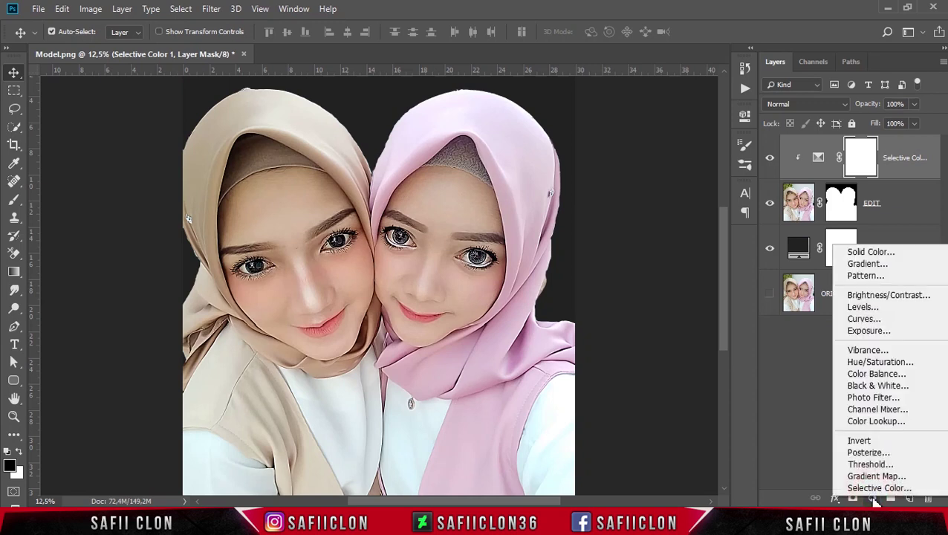
Add a clipped Exposure layer with Gamma Correction 0.74, toggling its visibility to compare
{"action": "left_click", "coordinate": [879, 334]}
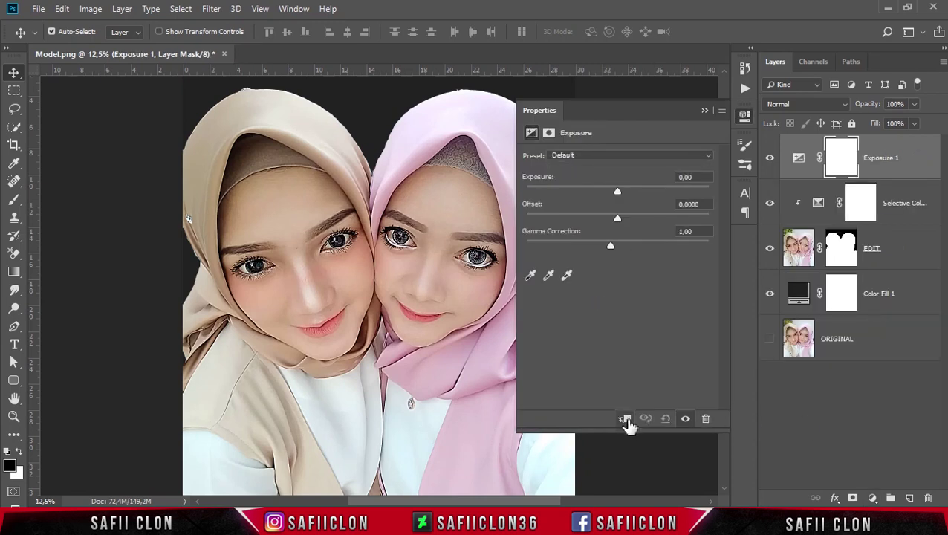
{"action": "left_click", "coordinate": [625, 420]}
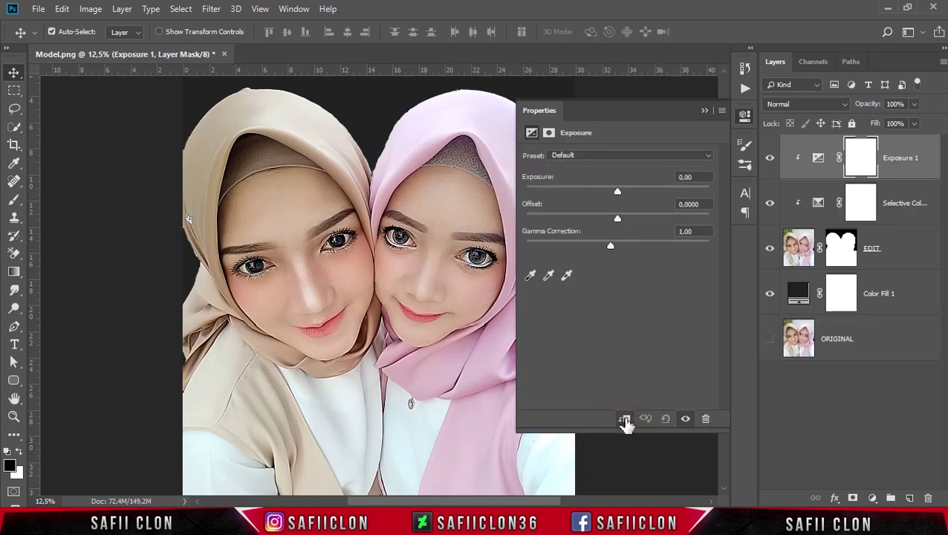
{"action": "left_click_drag", "start_coordinate": [611, 248], "coordinate": [629, 246]}
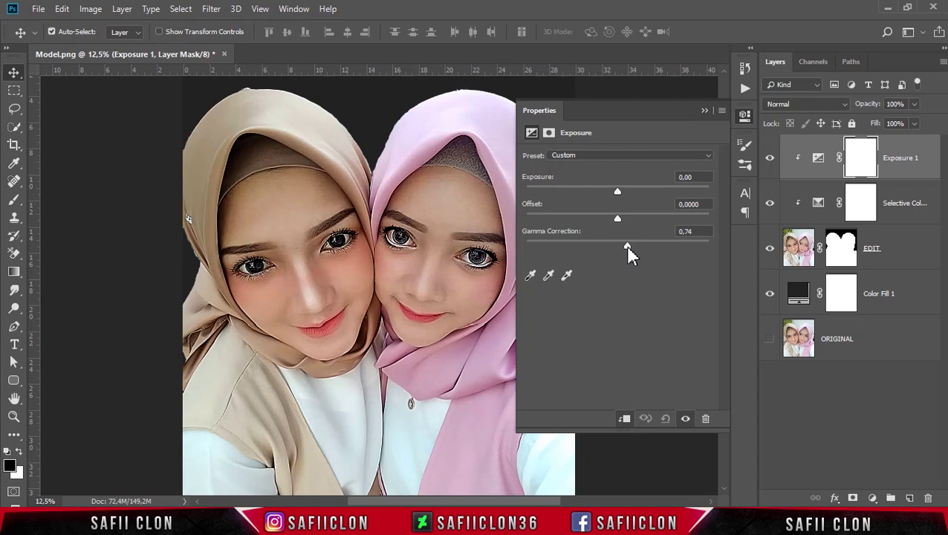
{"action": "left_click", "coordinate": [703, 110]}
{"action": "left_click", "coordinate": [770, 158]}
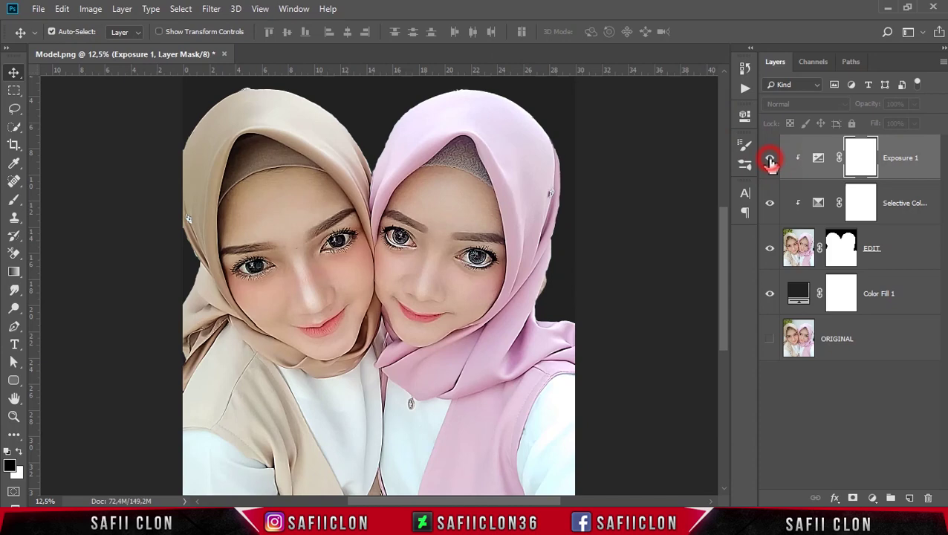
{"action": "left_click", "coordinate": [770, 159]}
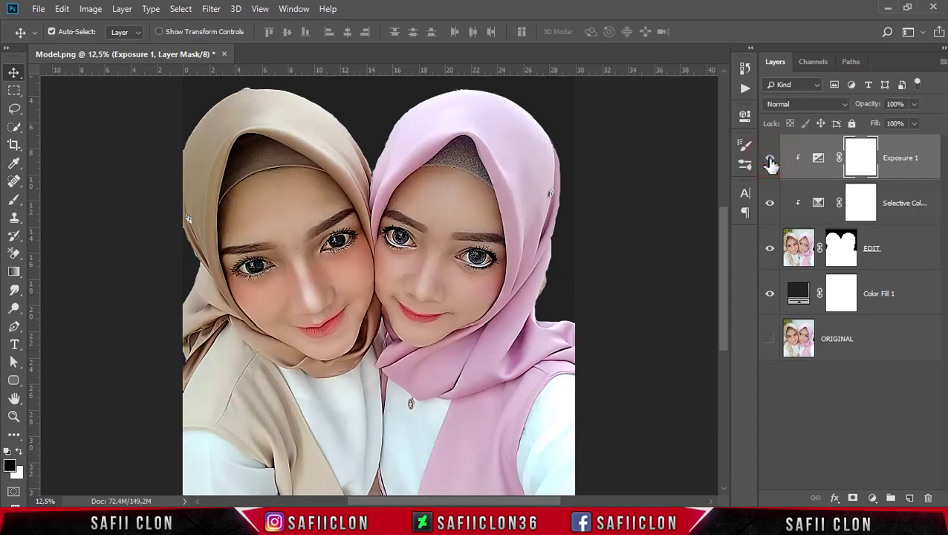
{"action": "key", "text": "ctrl+minus"}
{"action": "key", "text": "ctrl+plus"}
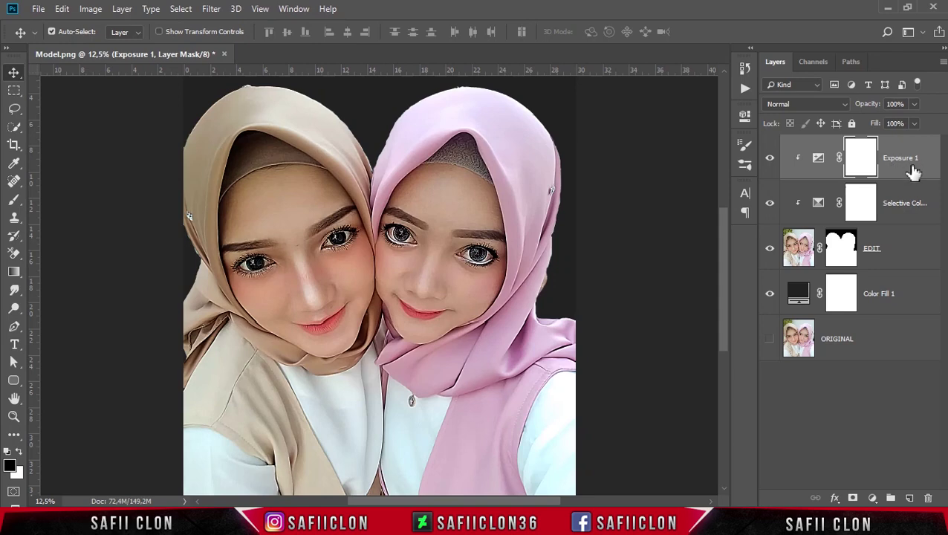
{"action": "key", "text": "ctrl+2"}
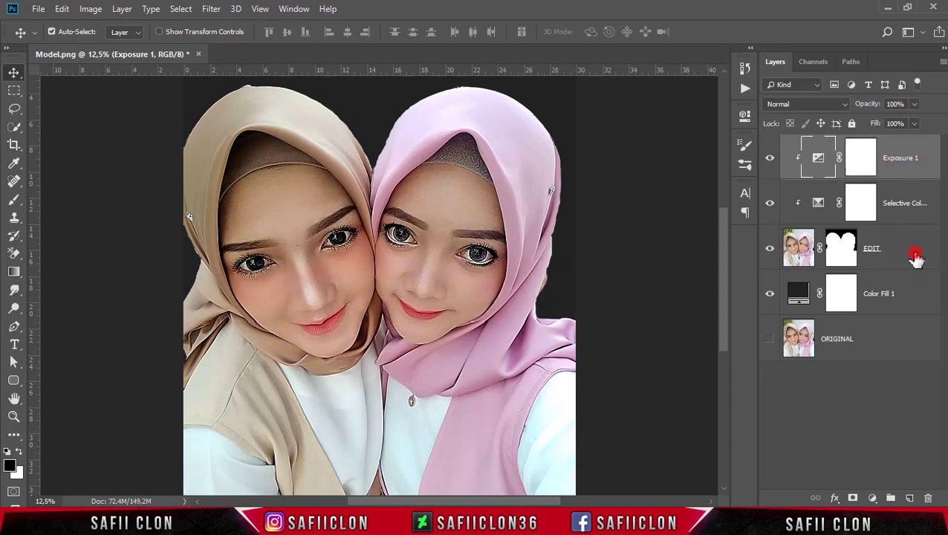
Group EDIT and its adjustment layers into a group named PREPARATION
{"action": "left_click", "coordinate": [914, 255], "text": "shift"}
{"action": "right_click", "coordinate": [914, 244]}
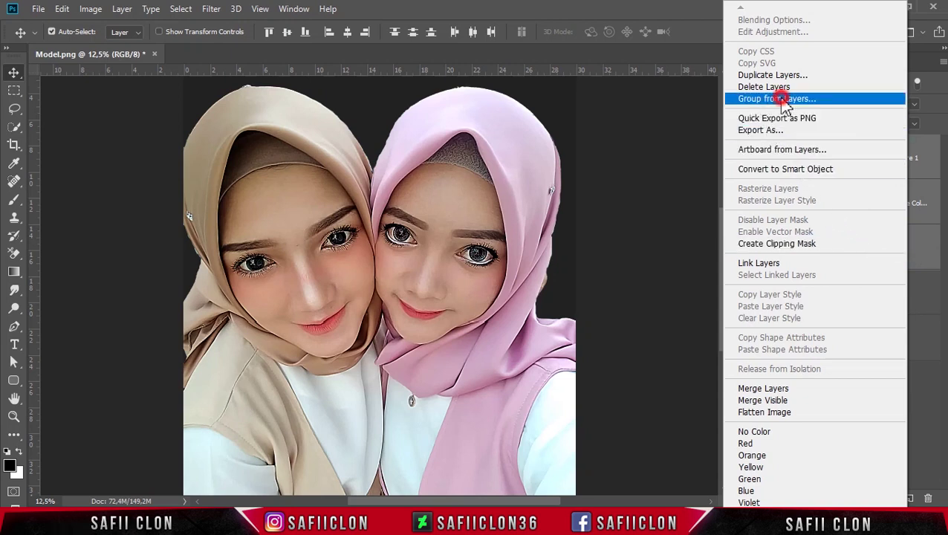
{"action": "left_click", "coordinate": [776, 98]}
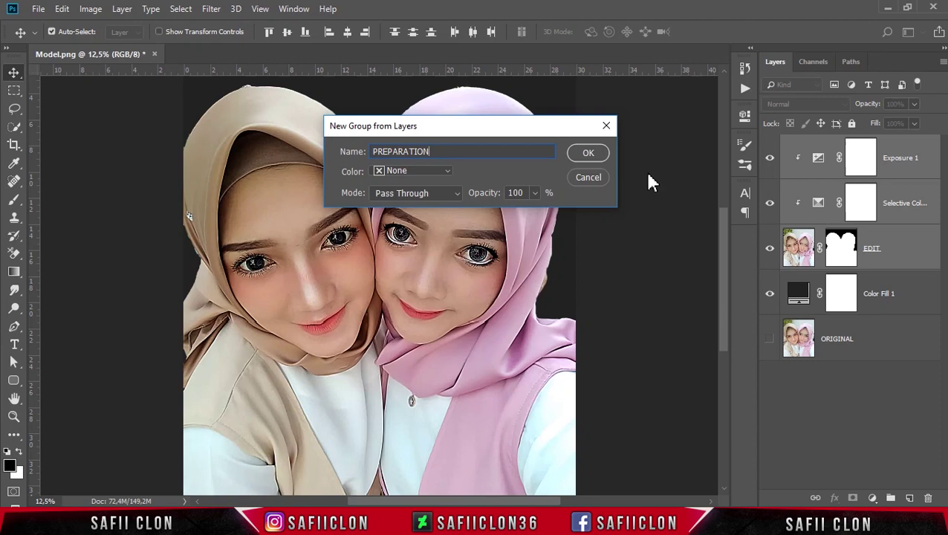
{"action": "type", "text": "PREPARATION"}
{"action": "left_click", "coordinate": [594, 156]}
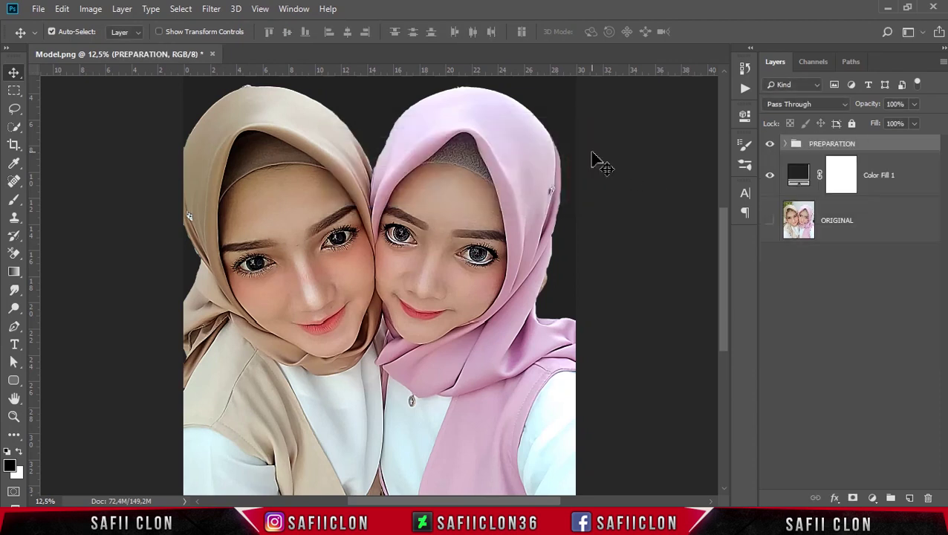
Group Color Fill 1 as BACKGROUND, collapse and check it, then save the document
{"action": "left_click", "coordinate": [912, 189]}
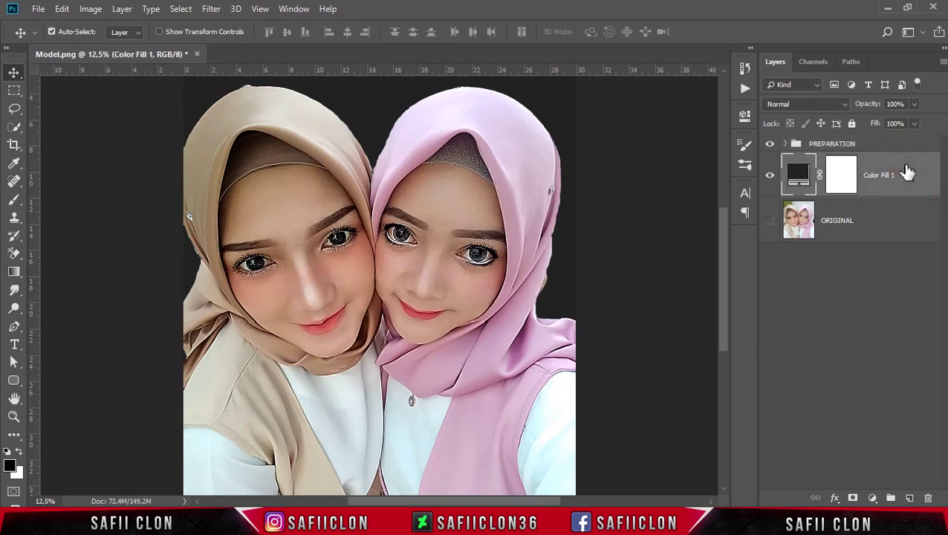
{"action": "right_click", "coordinate": [905, 172]}
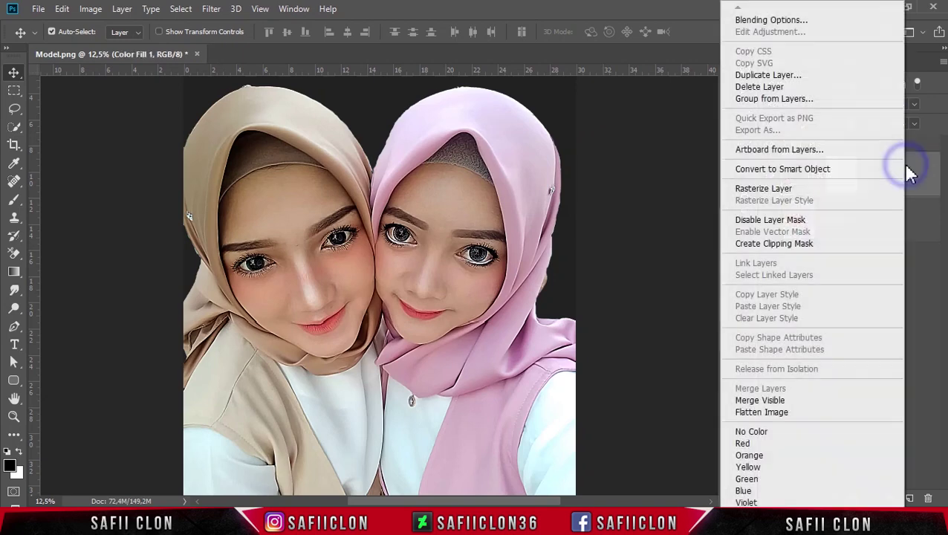
{"action": "left_click", "coordinate": [784, 98]}
{"action": "type", "text": "BACKGROUND"}
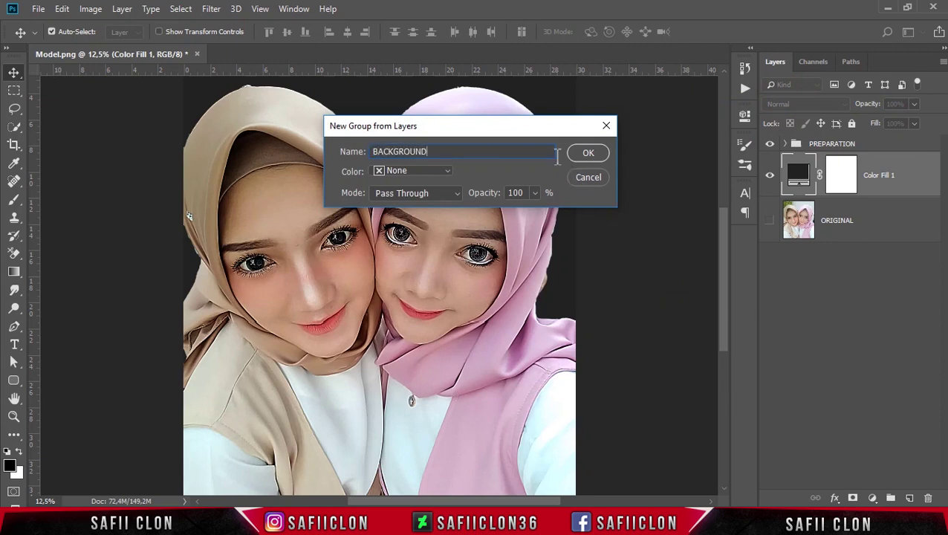
{"action": "left_click", "coordinate": [592, 156]}
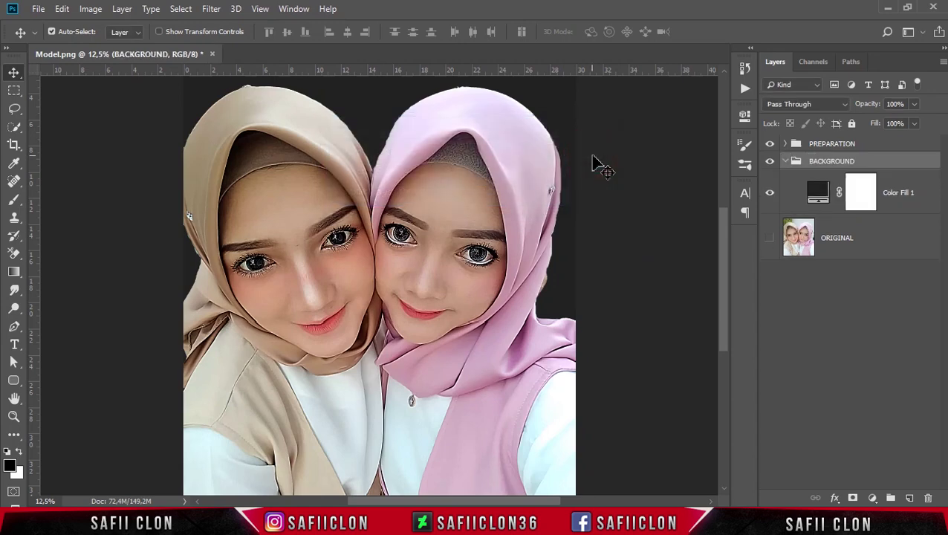
{"action": "left_click", "coordinate": [786, 161]}
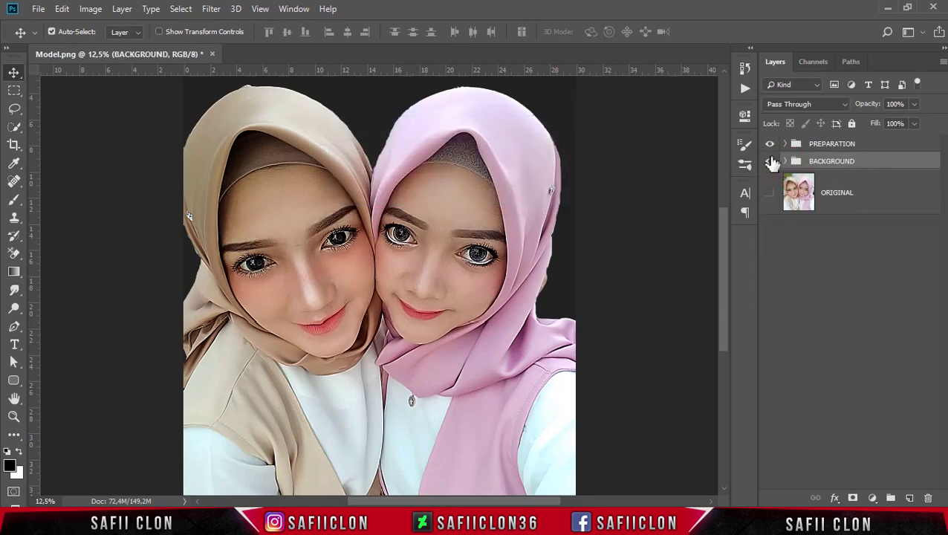
{"action": "left_click", "coordinate": [771, 162]}
{"action": "left_click", "coordinate": [770, 162], "text": "alt"}
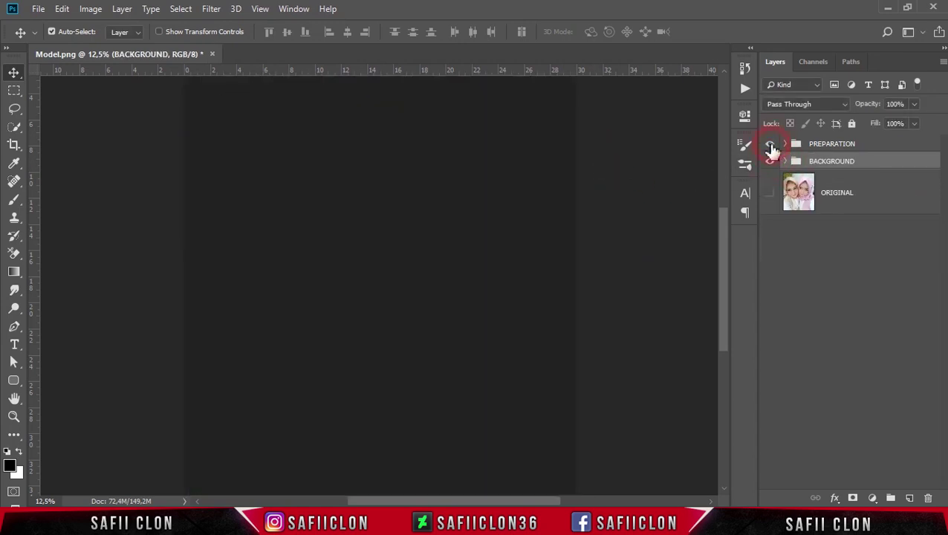
{"action": "key", "text": "ctrl+minus"}
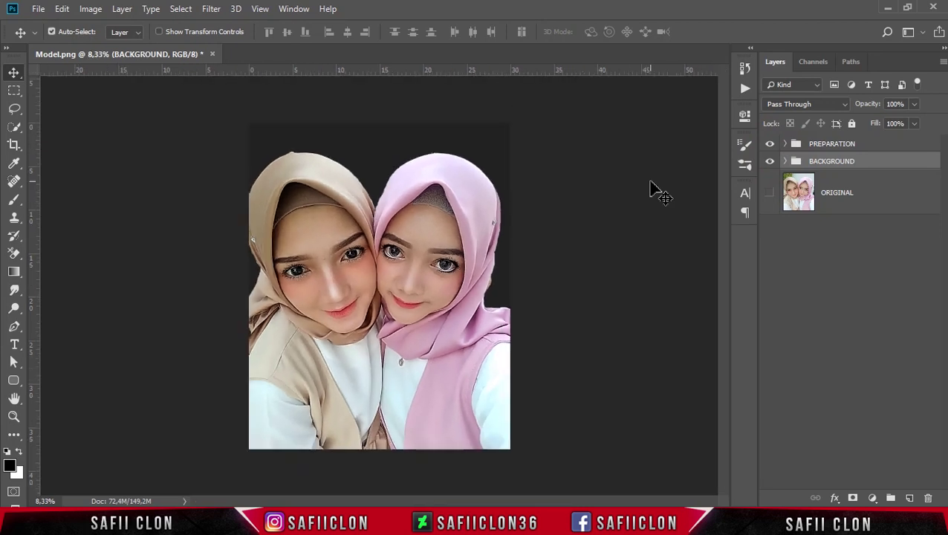
{"action": "key", "text": "ctrl+s"}
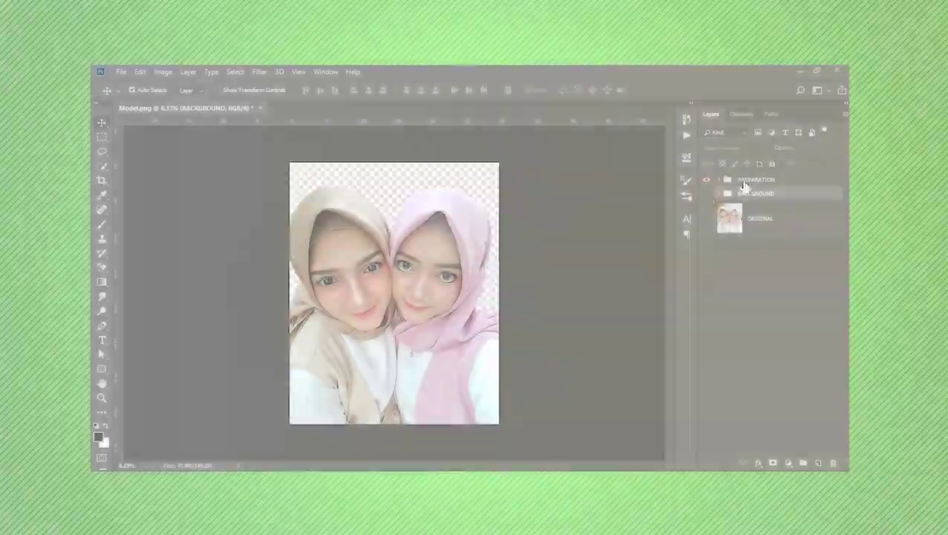
Switch to the Pen tool with the P shortcut
{"action": "key", "text": "p"}
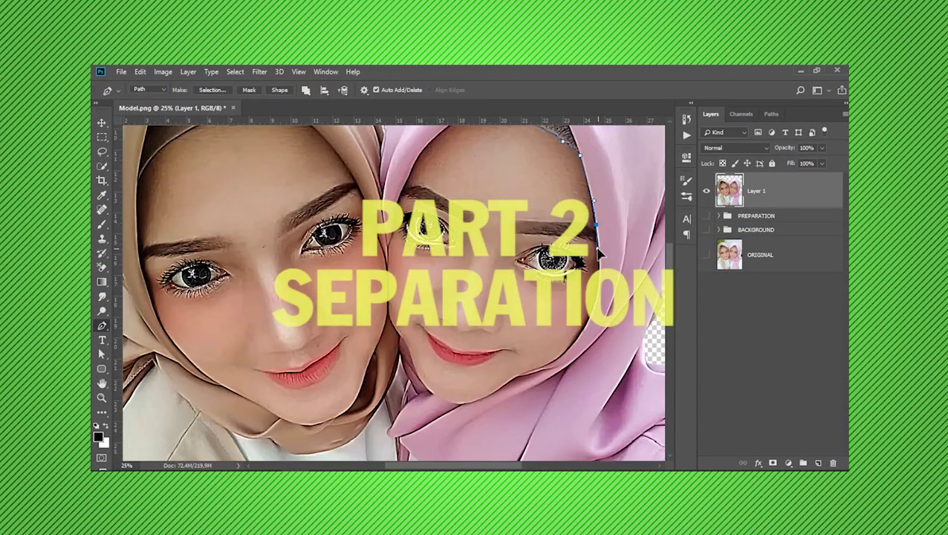